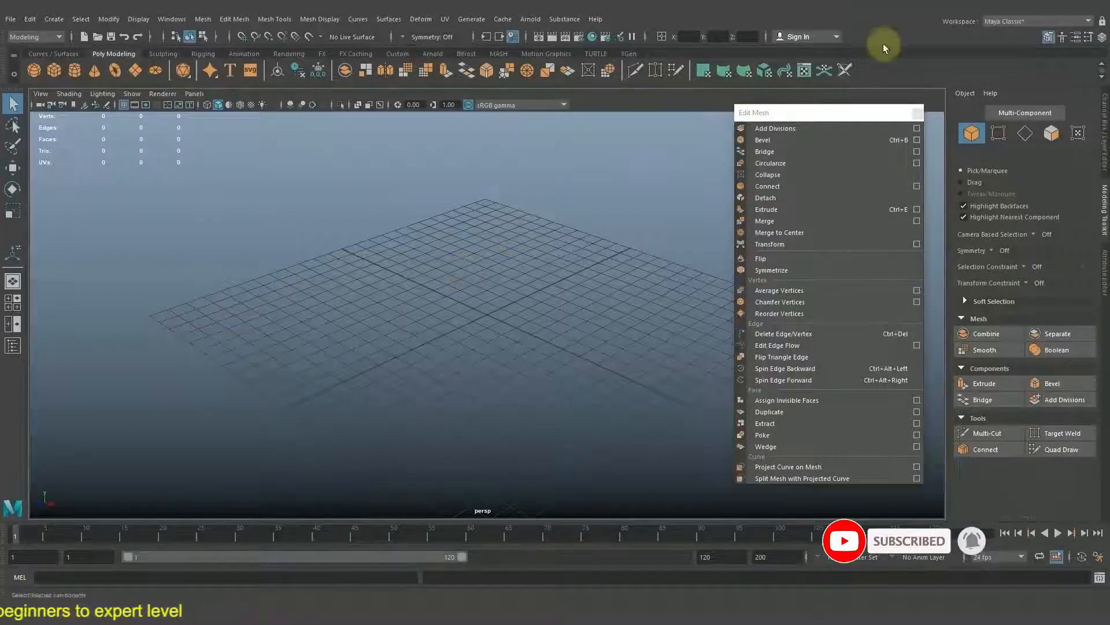
Create a polygon cube at the origin of the grid and frame it in the perspective view.
click(58, 70)
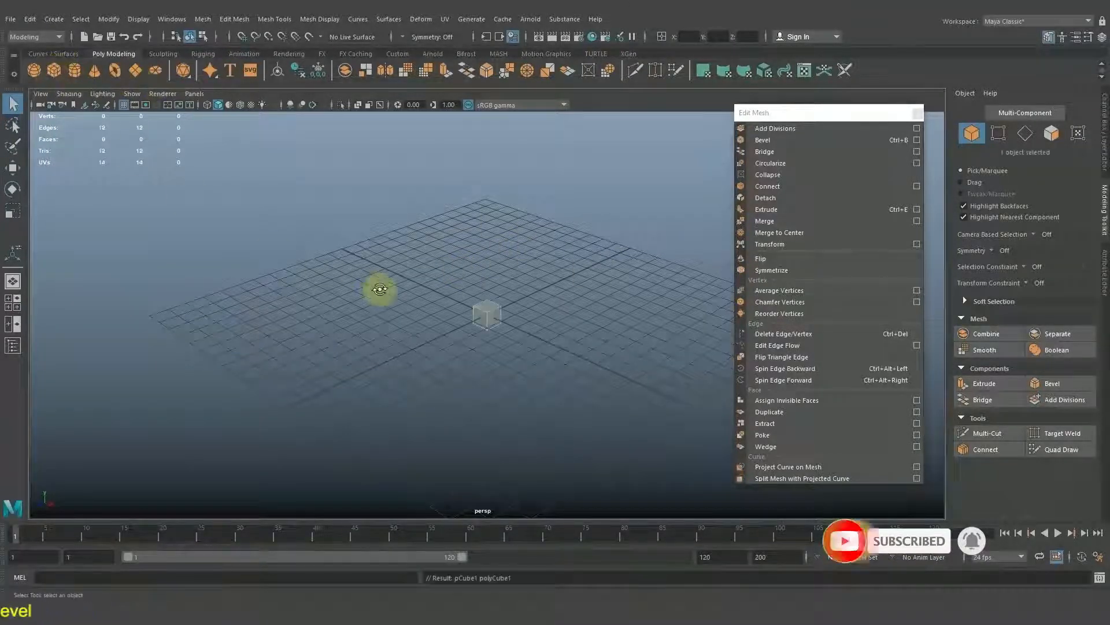
key(w)
alt+drag(462, 290, 518, 303)
key(f)
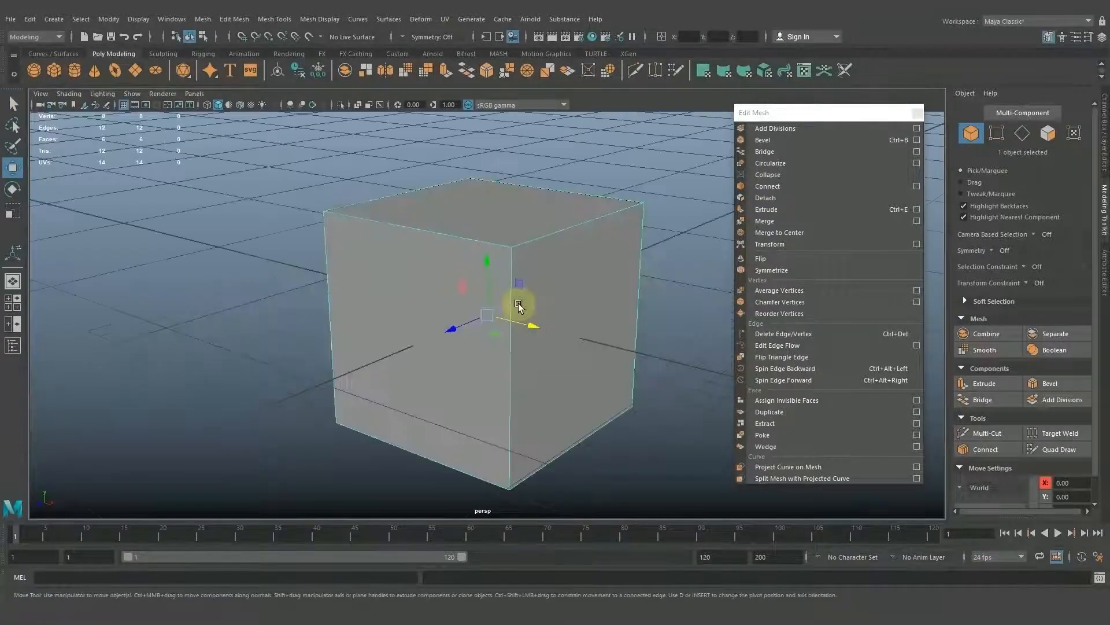
scroll(557, 295, down, 4)
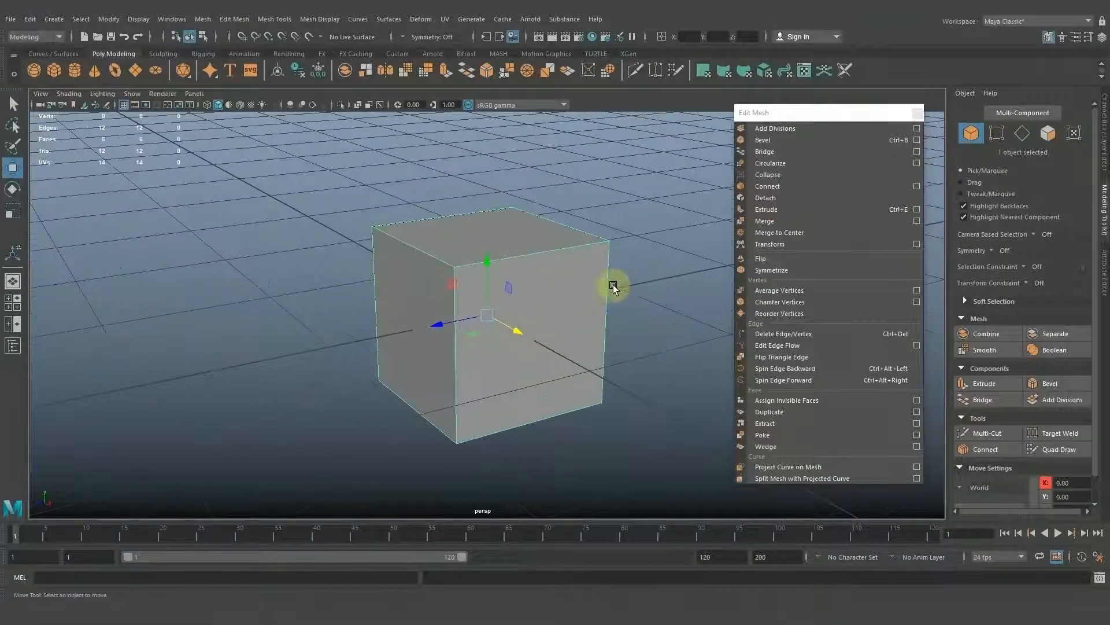
Add divisions to the whole cube with the Divisions value set to 3.
click(834, 129)
drag(665, 166, 600, 151)
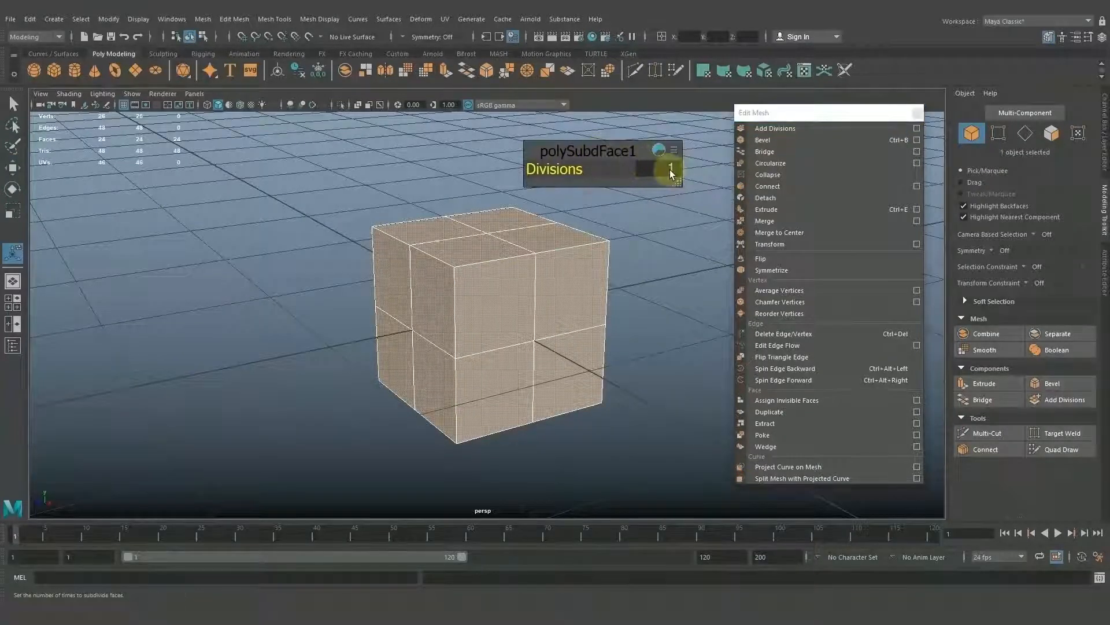
text(3)
key(Return)
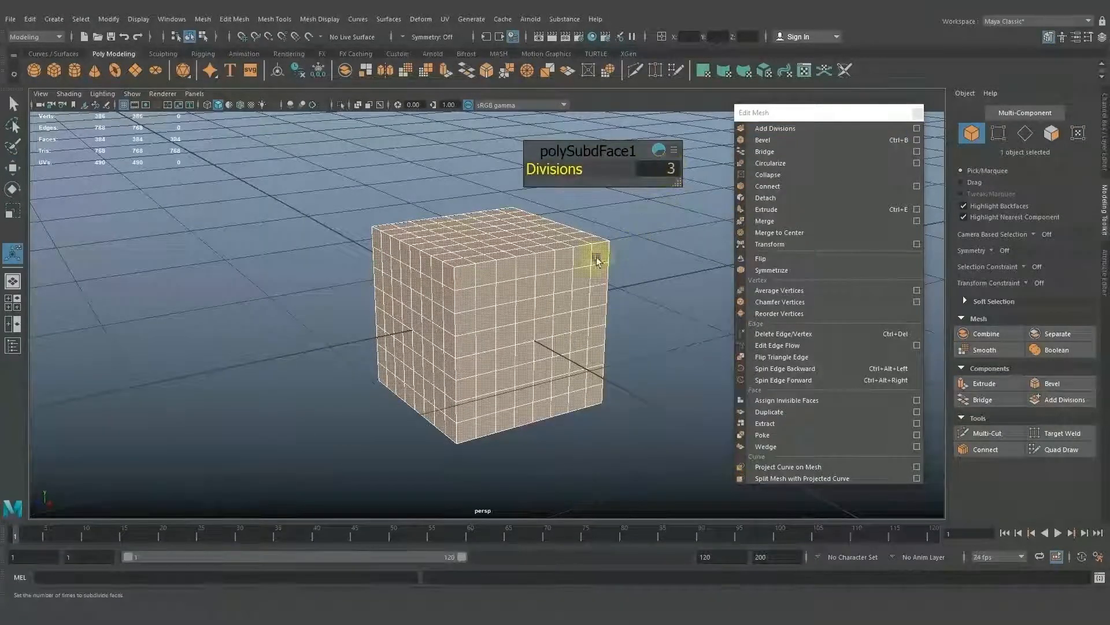
right_drag(579, 259, 633, 231)
click(546, 258)
alt+drag(559, 257, 559, 286)
Switch the subdivided cube to vertex component selection.
scroll(555, 270, up, 1)
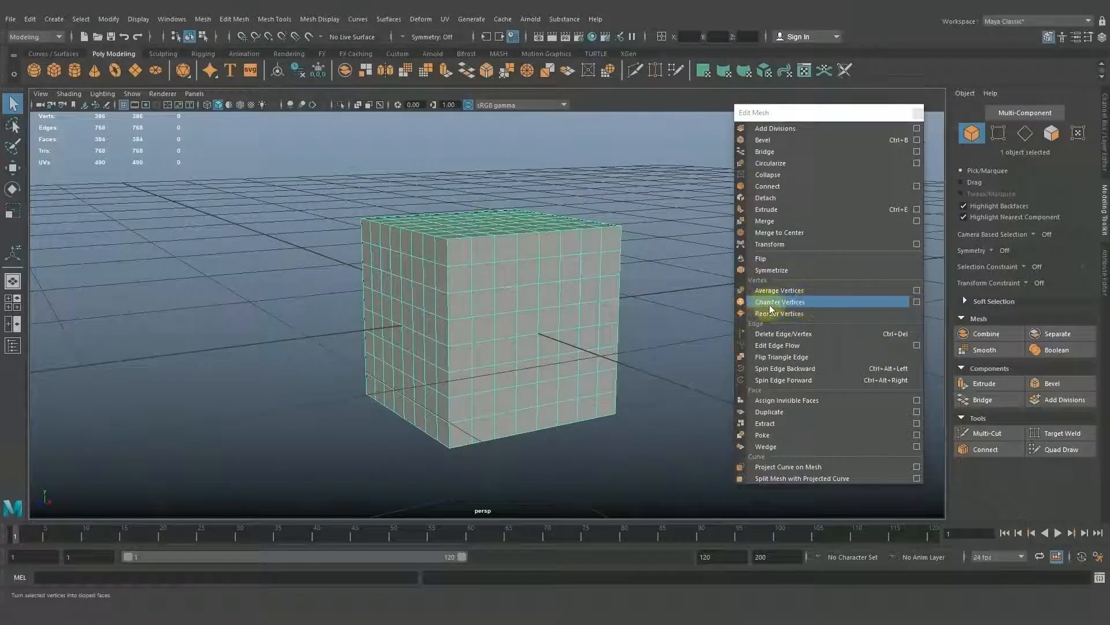
scroll(595, 336, up, 2)
alt+drag(548, 308, 581, 321)
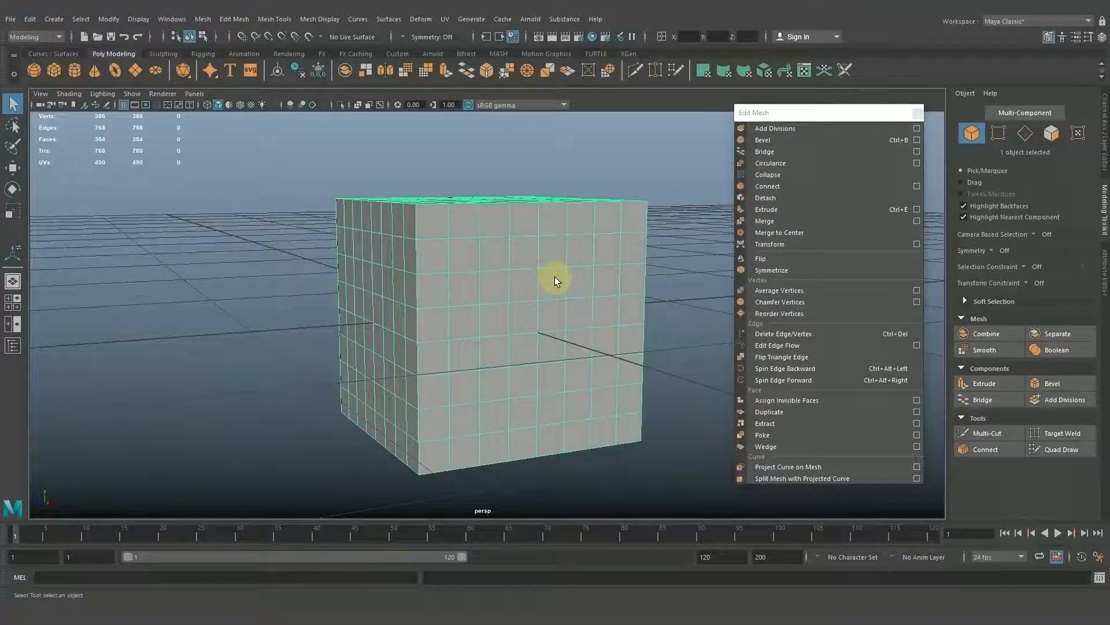
scroll(554, 279, down, 2)
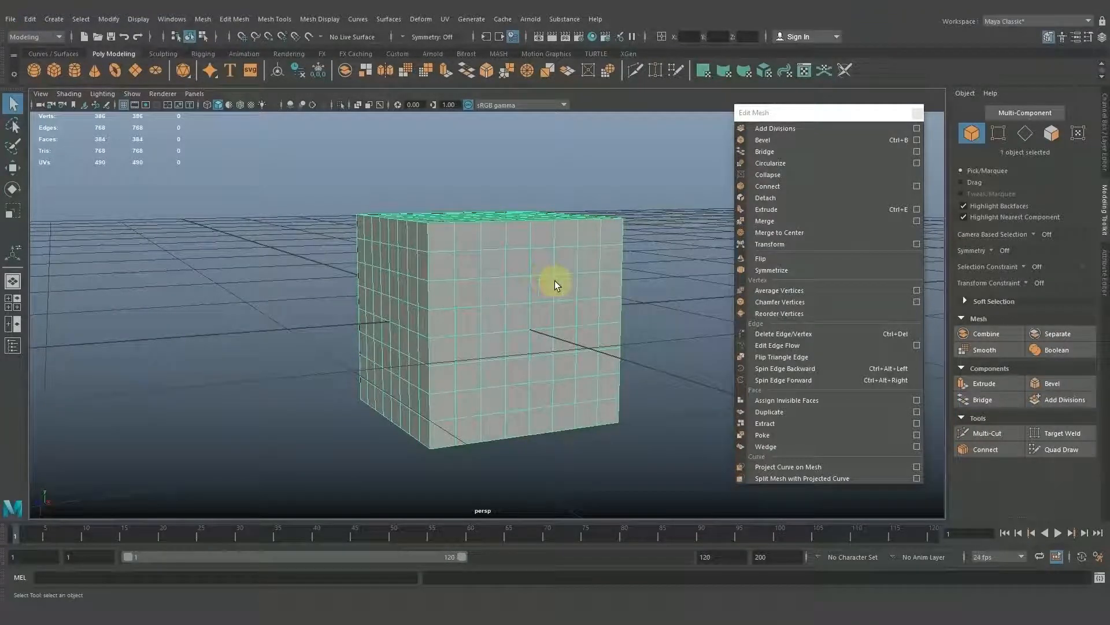
alt+drag(542, 283, 565, 289)
scroll(617, 301, up, 3)
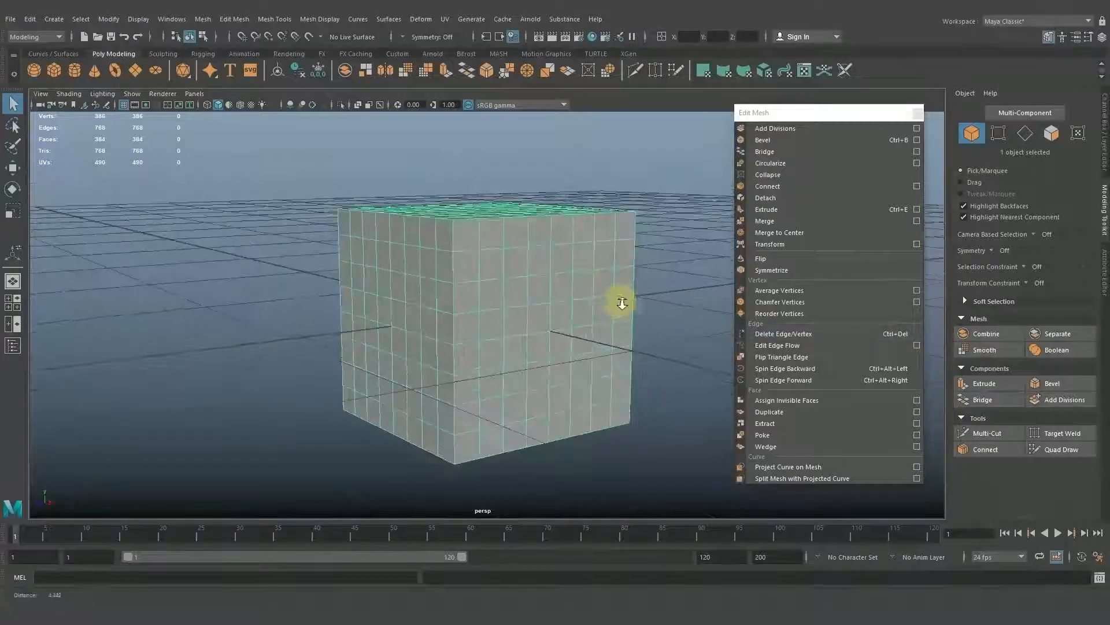
right_click(583, 289)
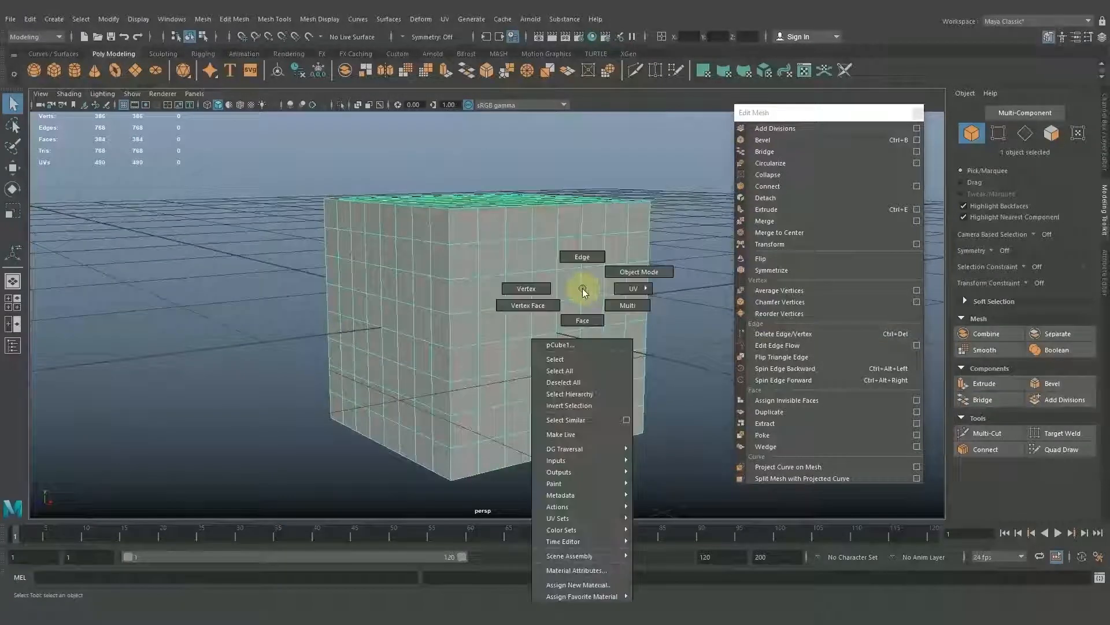
click(538, 289)
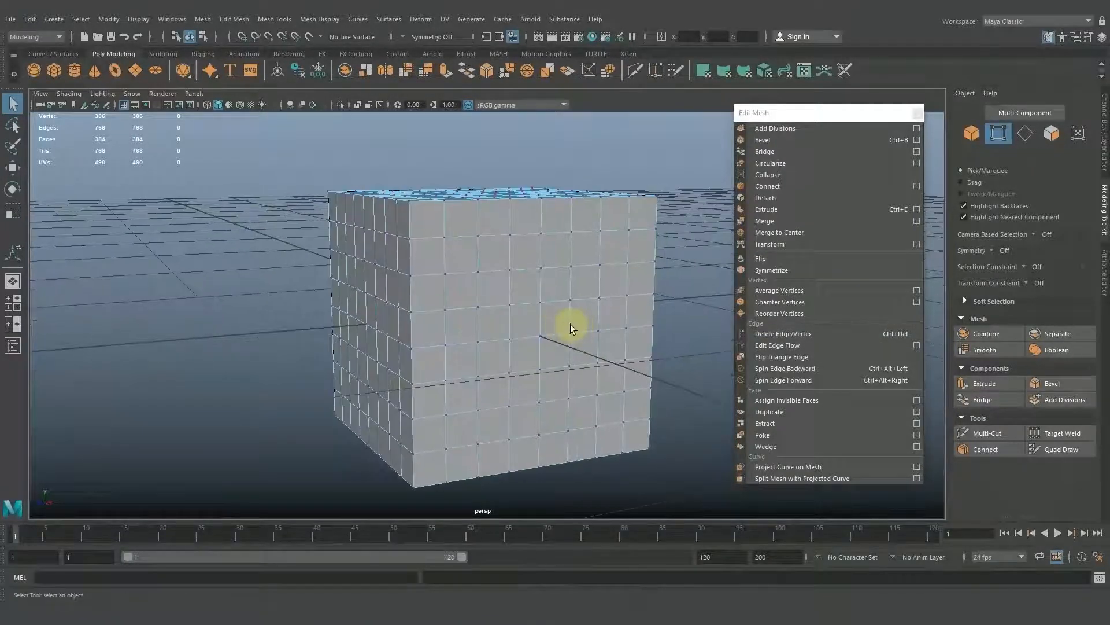
Select a central block of vertices on one side face of the cube and apply Chamfer Vertices.
alt+drag(570, 324, 437, 318)
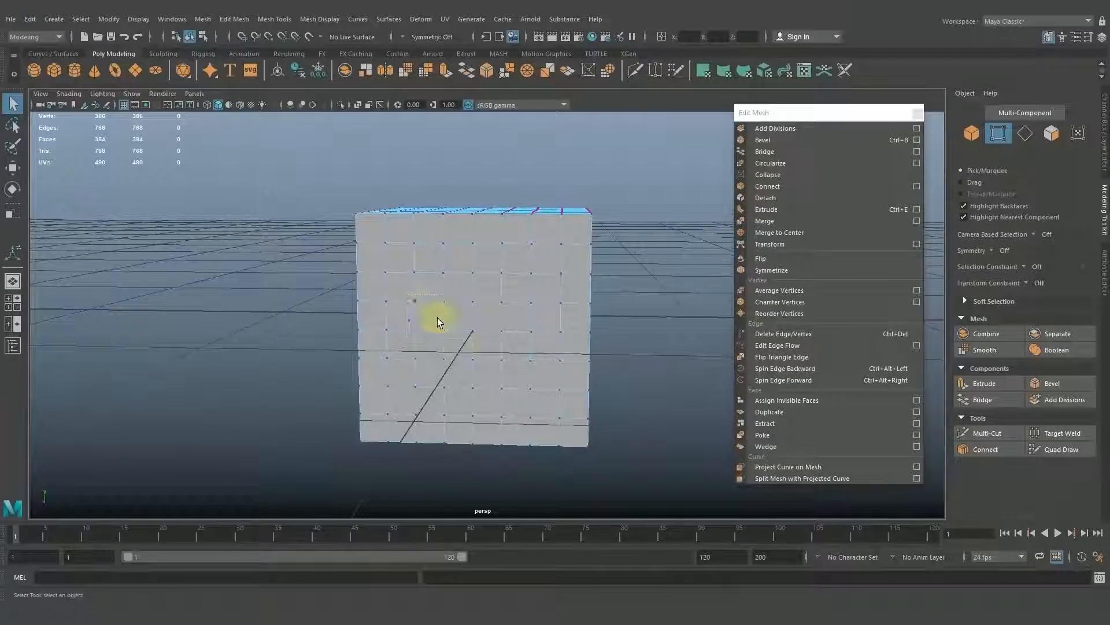
mouse_move(494, 362)
mouse_down()
mouse_move(510, 380)
mouse_move(594, 336)
mouse_move(482, 345)
mouse_up()
ctrl+drag(655, 502, 655, 503)
alt+drag(656, 503, 594, 417)
click(799, 307)
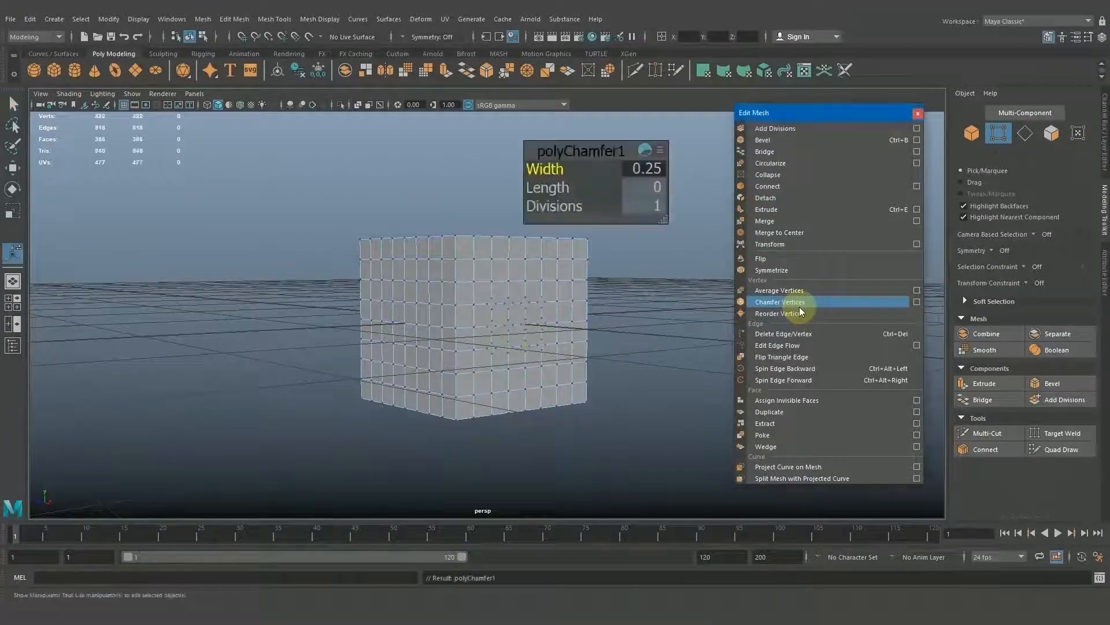
Set the vertex chamfer's width to 0.45.
alt+drag(560, 318, 533, 320)
mouse_move(533, 321)
alt+right_down()
mouse_move(641, 368)
mouse_move(508, 317)
mouse_move(513, 334)
mouse_move(612, 364)
mouse_move(538, 377)
mouse_move(481, 334)
alt+right_up()
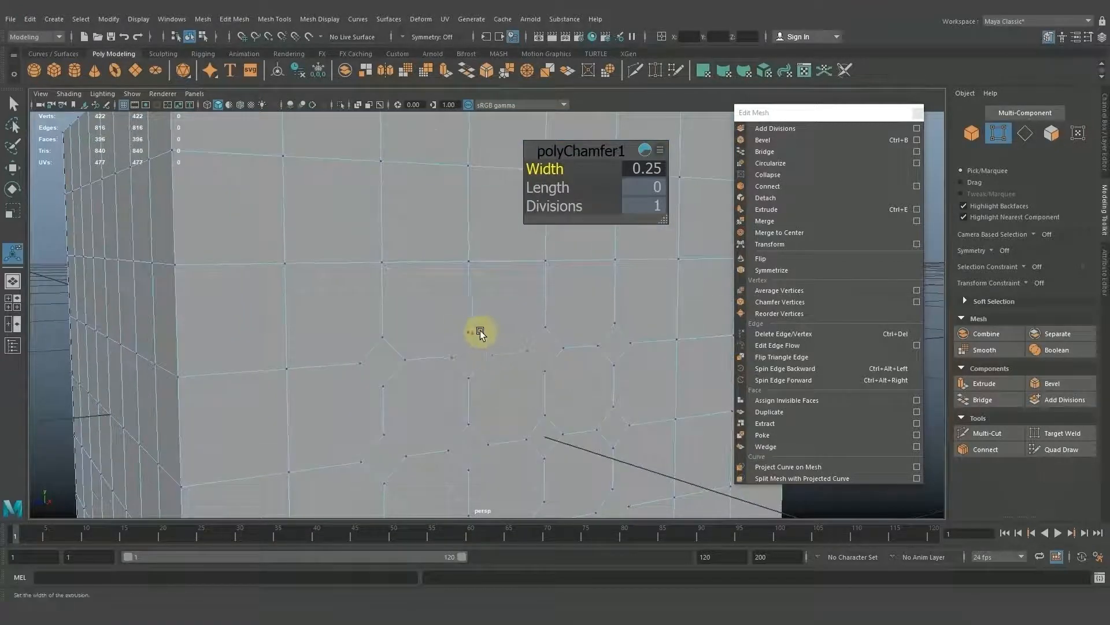
alt+drag(463, 344, 533, 328)
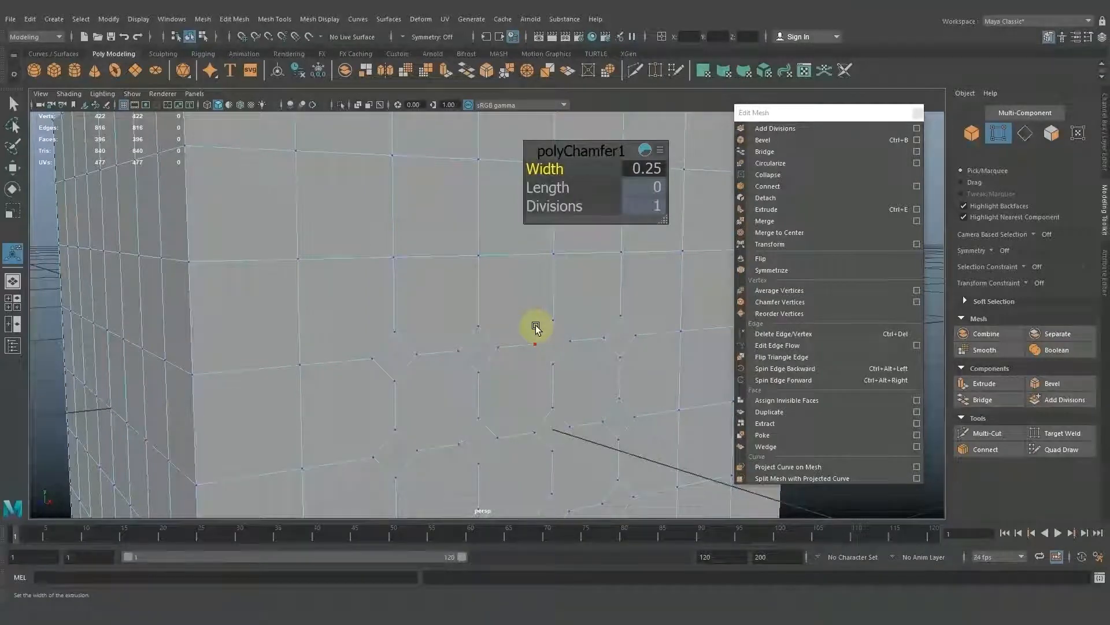
alt+drag(534, 323, 481, 338)
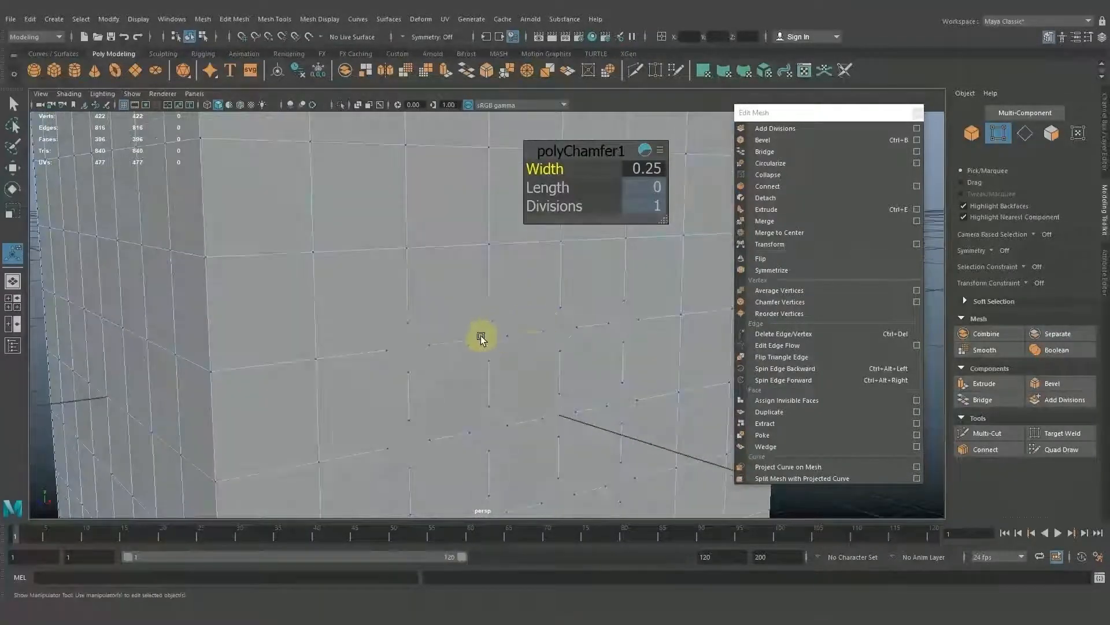
alt+middle_drag(528, 336, 524, 318)
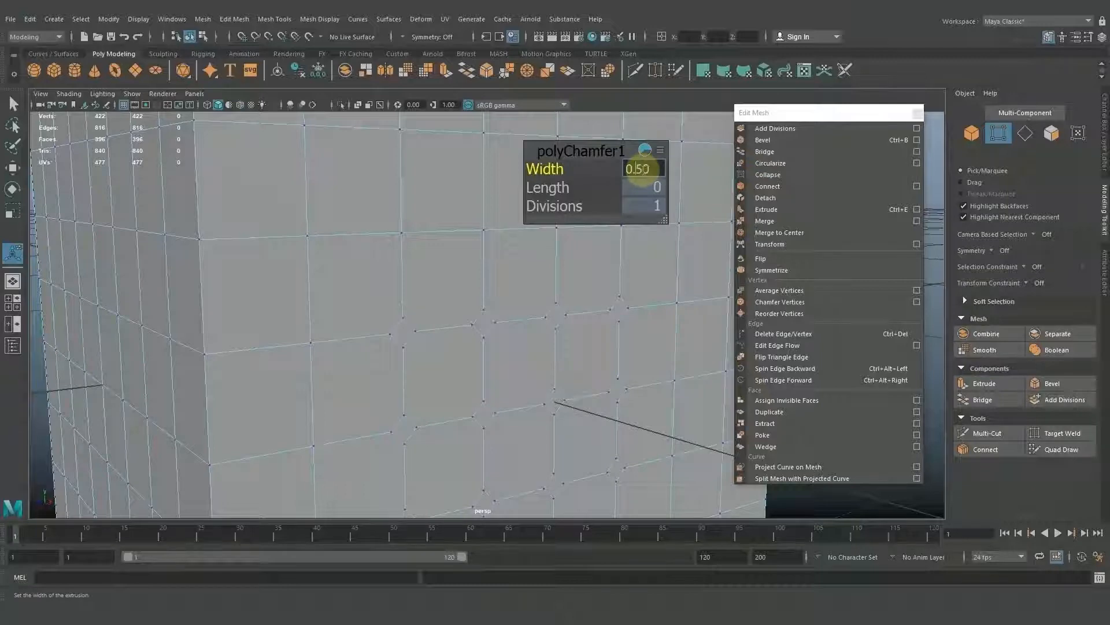
alt+drag(570, 370, 553, 332)
alt+right_drag(552, 332, 468, 330)
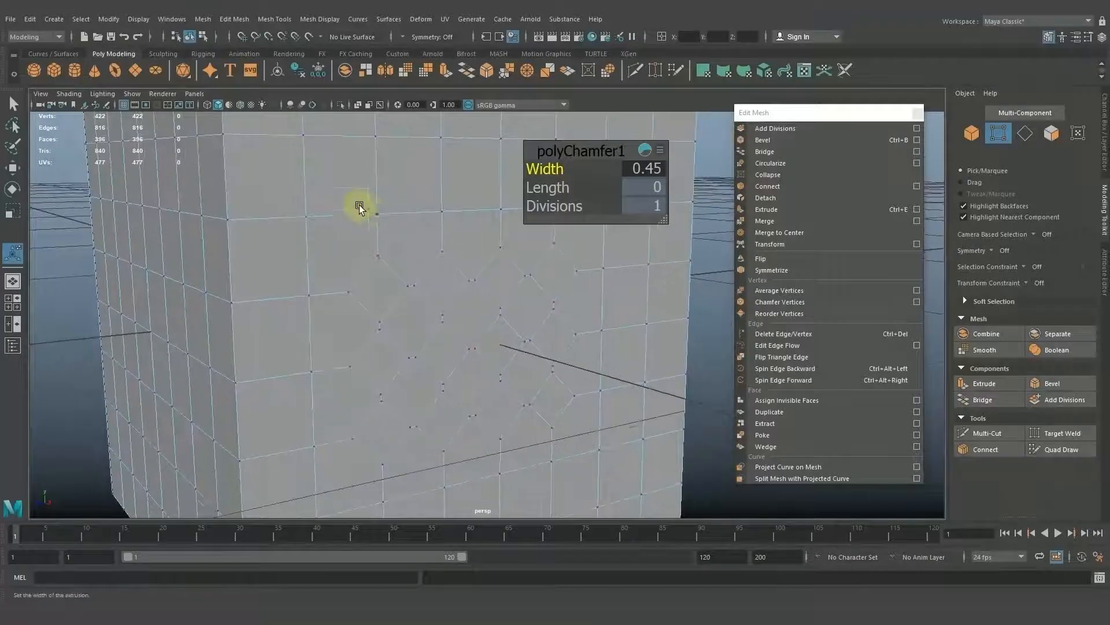
Examine the chamfered side face, exit the chamfer settings and return to object mode with the whole cube selected.
alt+drag(379, 264, 354, 236)
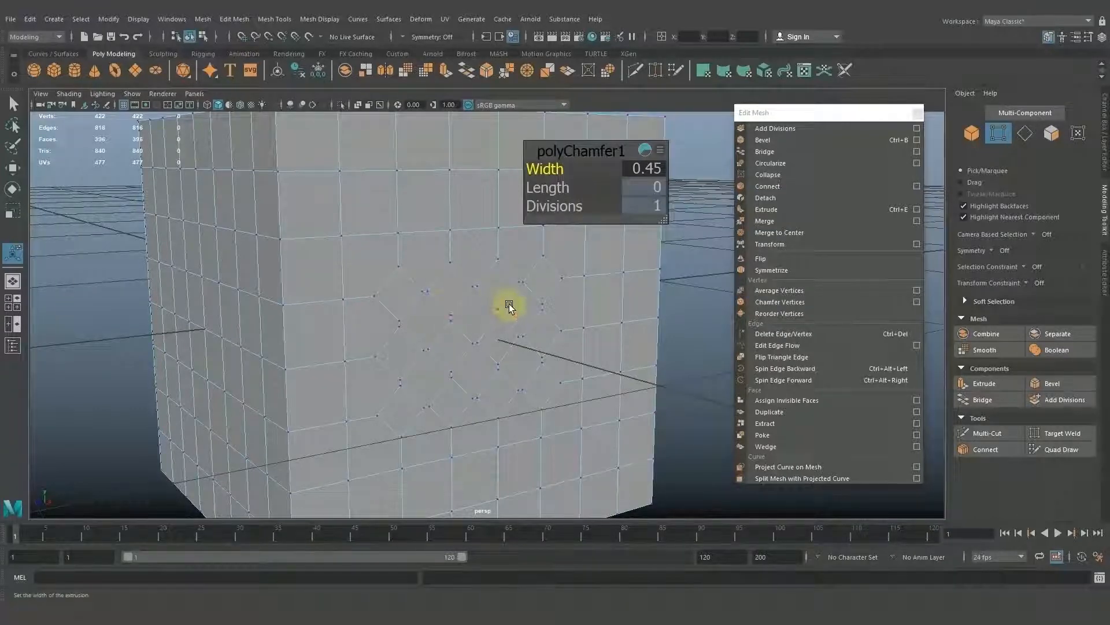
alt+drag(509, 303, 561, 338)
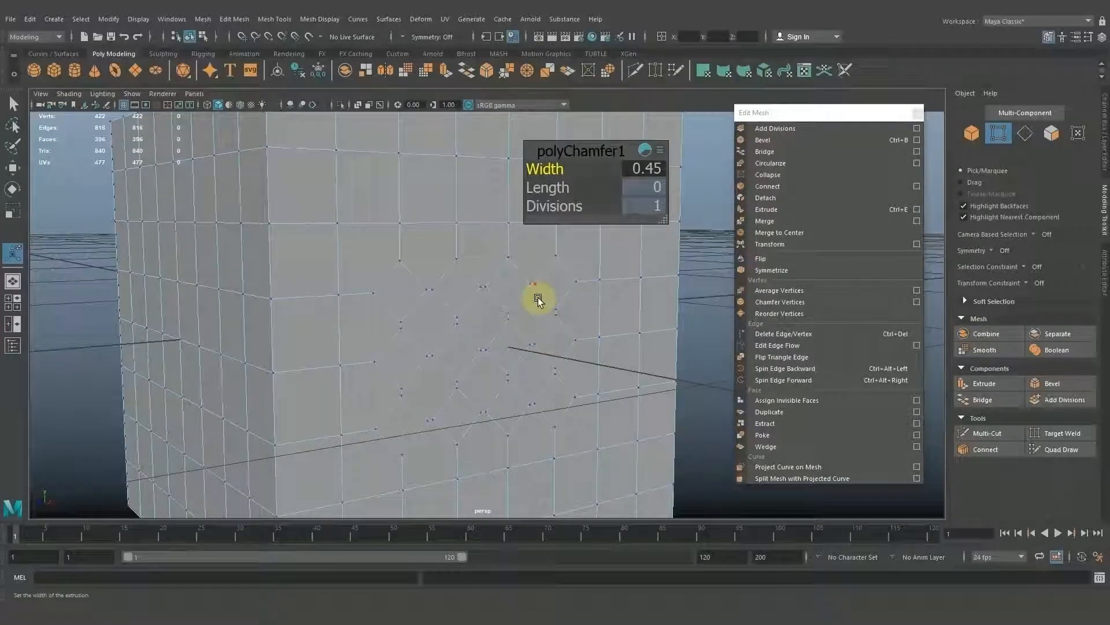
alt+drag(538, 301, 564, 299)
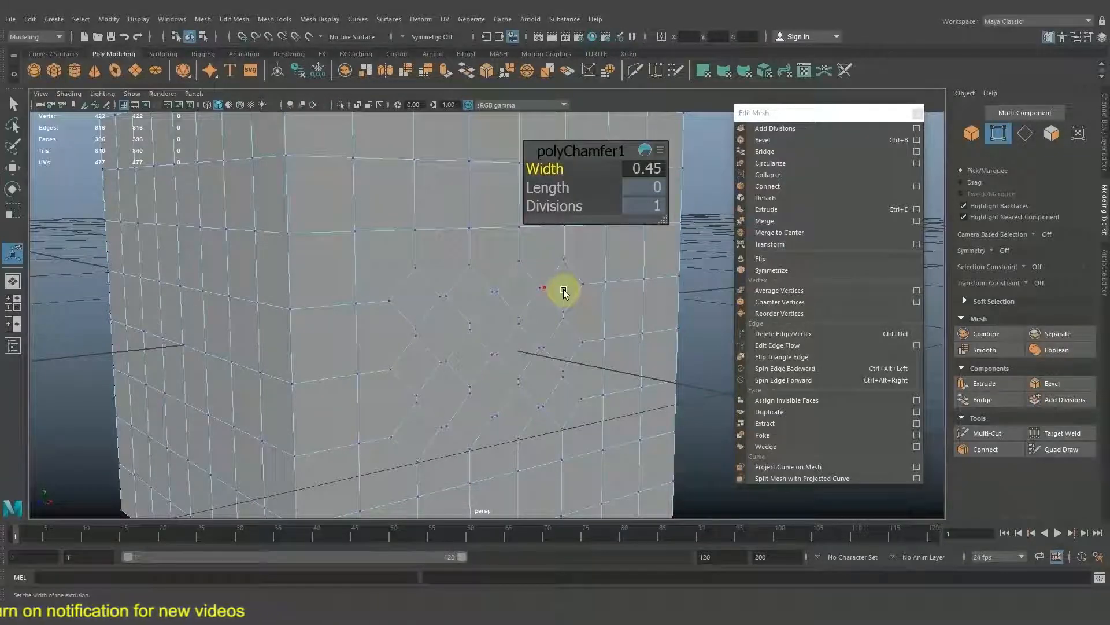
alt+drag(563, 290, 553, 282)
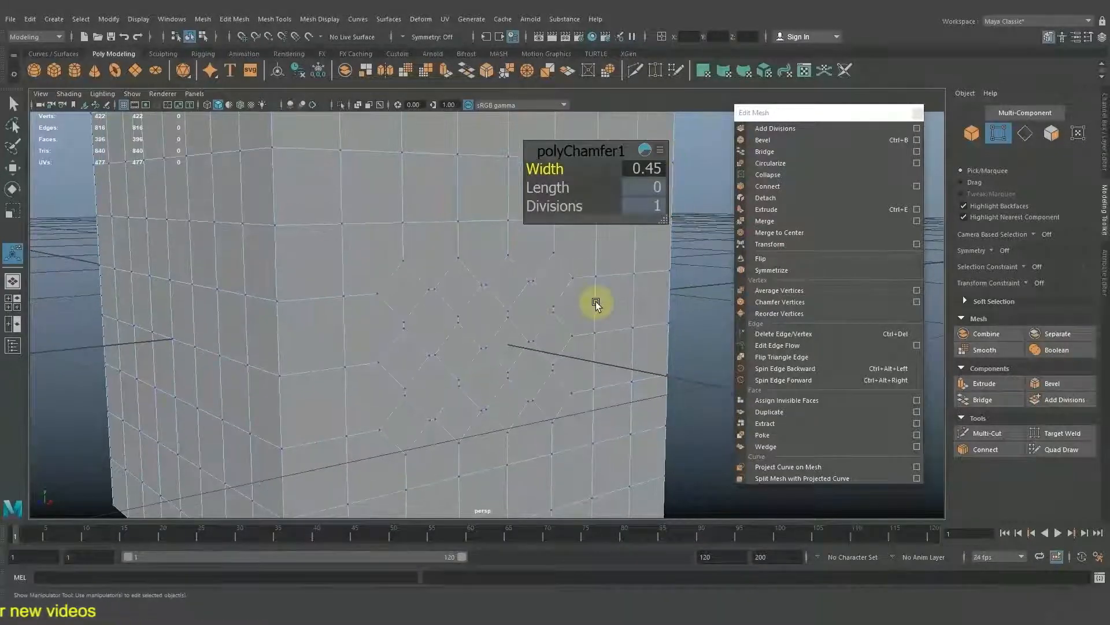
alt+drag(651, 294, 558, 293)
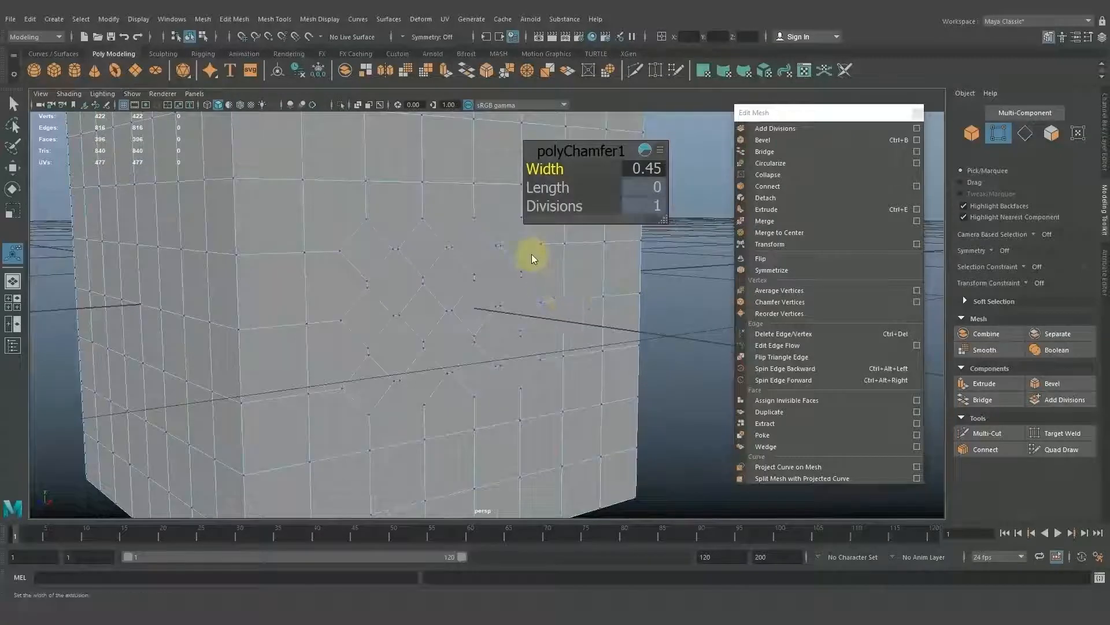
key(q)
double_click(649, 277)
click(567, 290)
alt+middle_drag(599, 306, 585, 300)
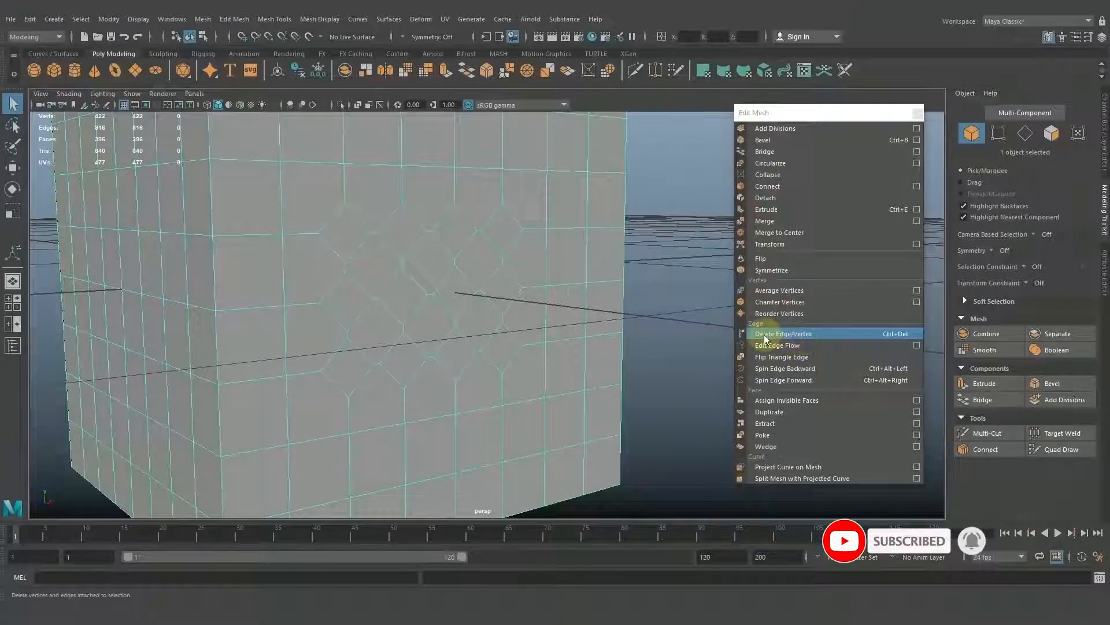
Delete four consecutive vertical edges running down from the side face's top border, beside the chamfered area, with Delete Edge/Vertex.
scroll(540, 279, up, 2)
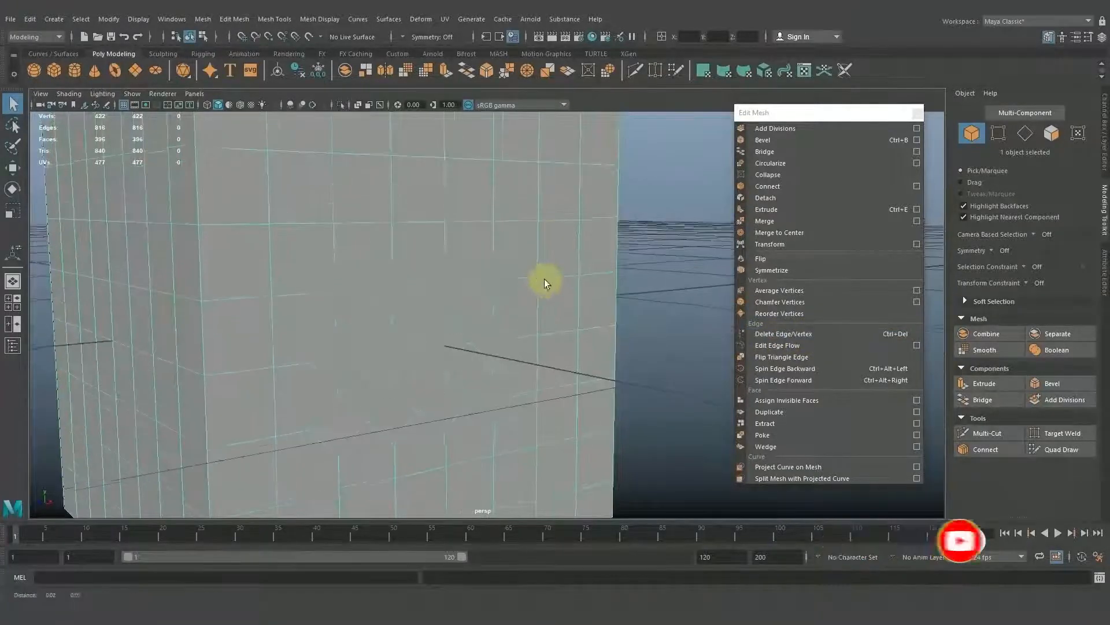
right_drag(551, 227, 558, 196)
alt+drag(578, 193, 557, 272)
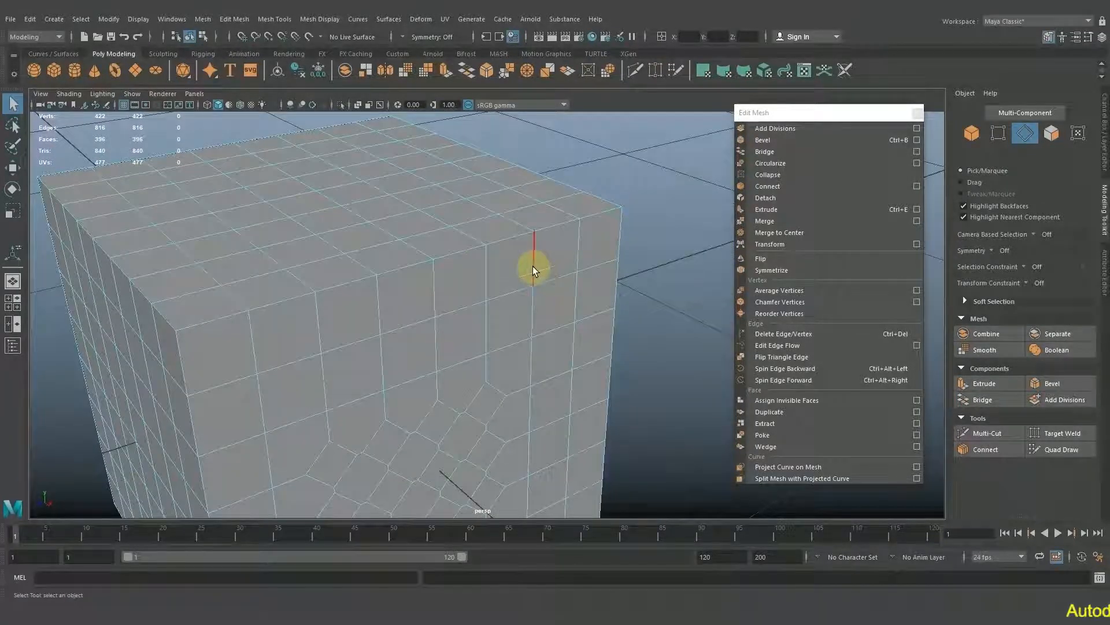
alt+drag(540, 309, 518, 216)
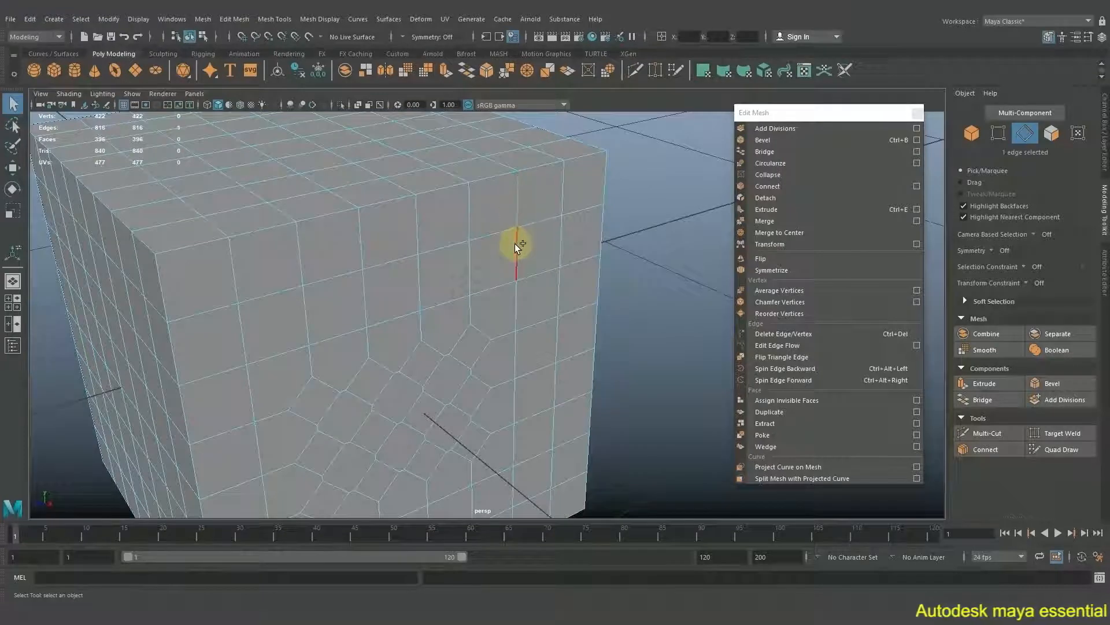
shift+click(515, 244)
shift+click(518, 301)
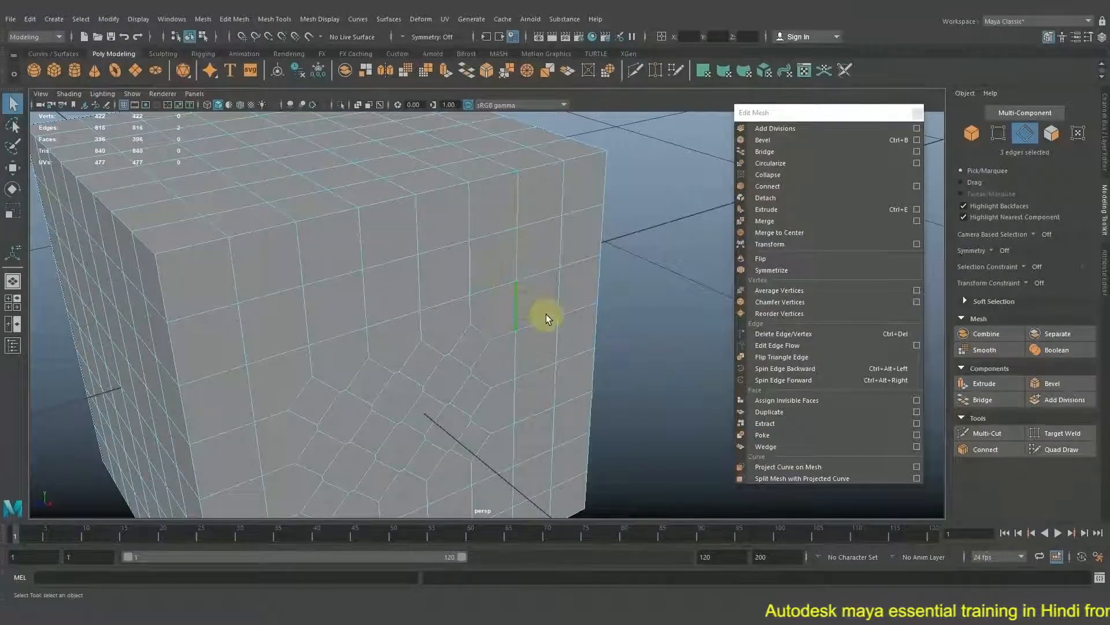
alt+drag(546, 314, 539, 299)
shift+click(515, 329)
alt+drag(523, 344, 538, 297)
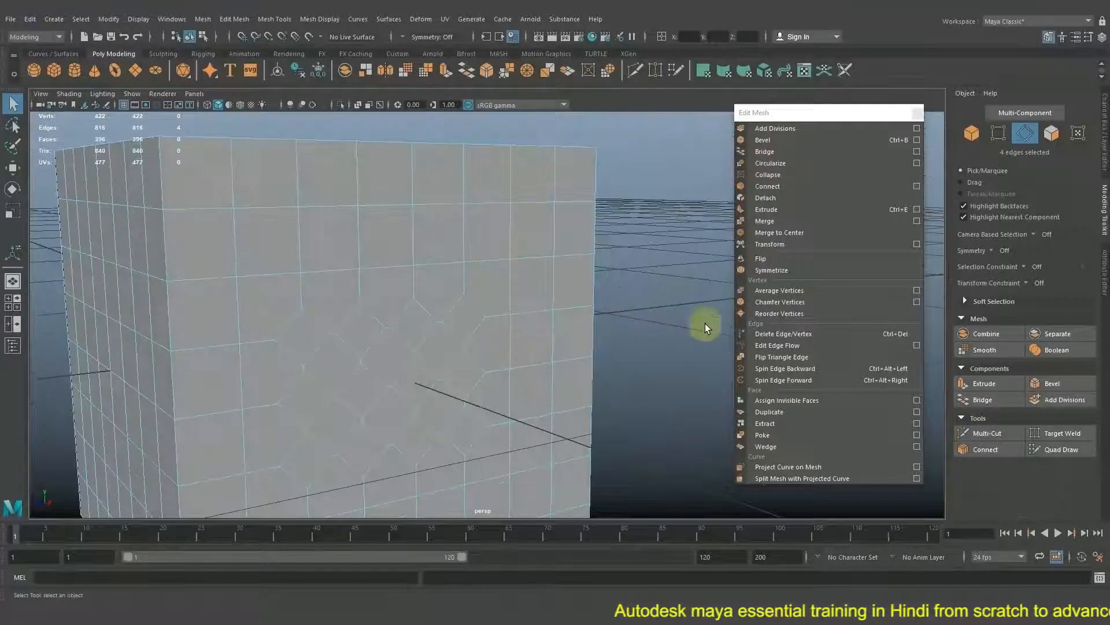
click(786, 335)
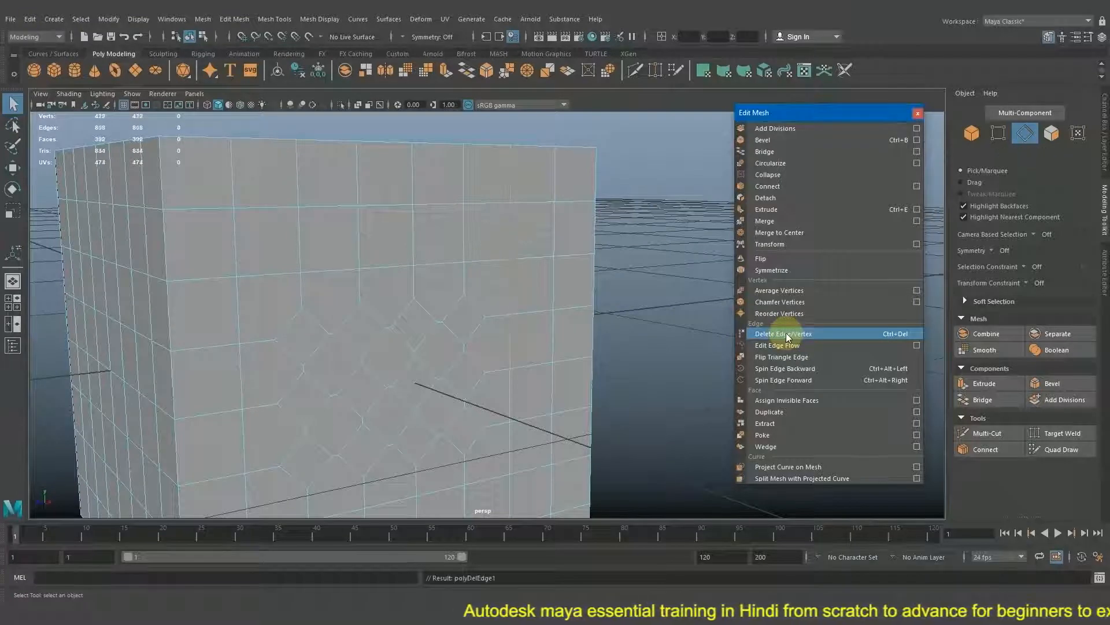
Delete two adjacent vertices near the side face's upper right corner, one above the other, with Delete Edge/Vertex.
alt+drag(528, 303, 511, 307)
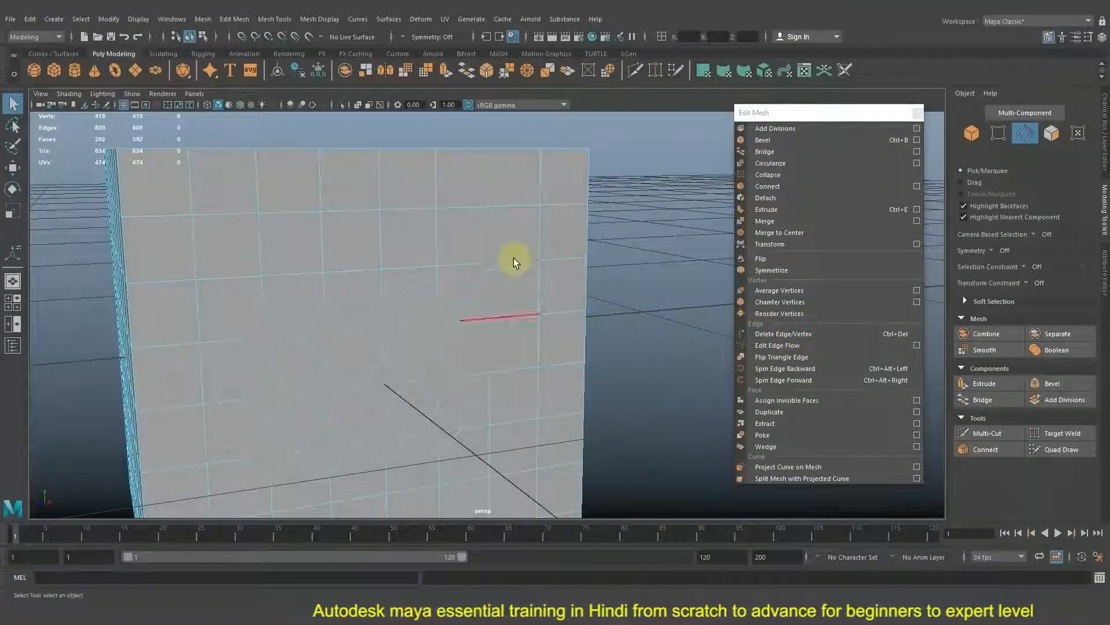
right_drag(514, 258, 575, 240)
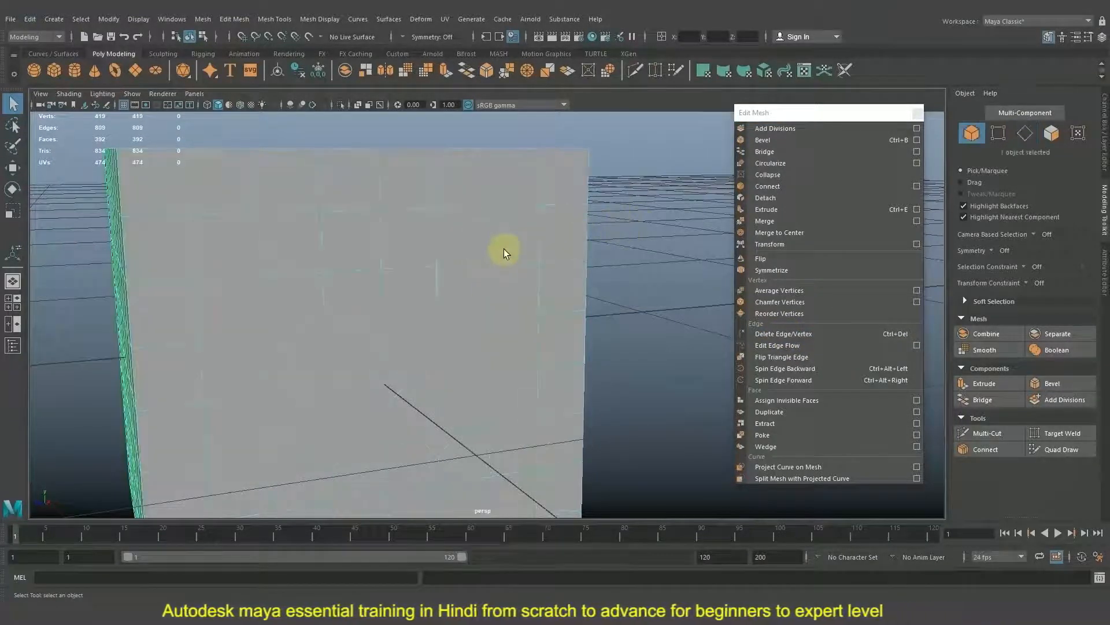
mouse_move(504, 249)
alt+mouse_down()
mouse_move(508, 265)
mouse_move(515, 242)
alt+mouse_up()
right_drag(516, 241, 467, 243)
alt+drag(498, 246, 507, 251)
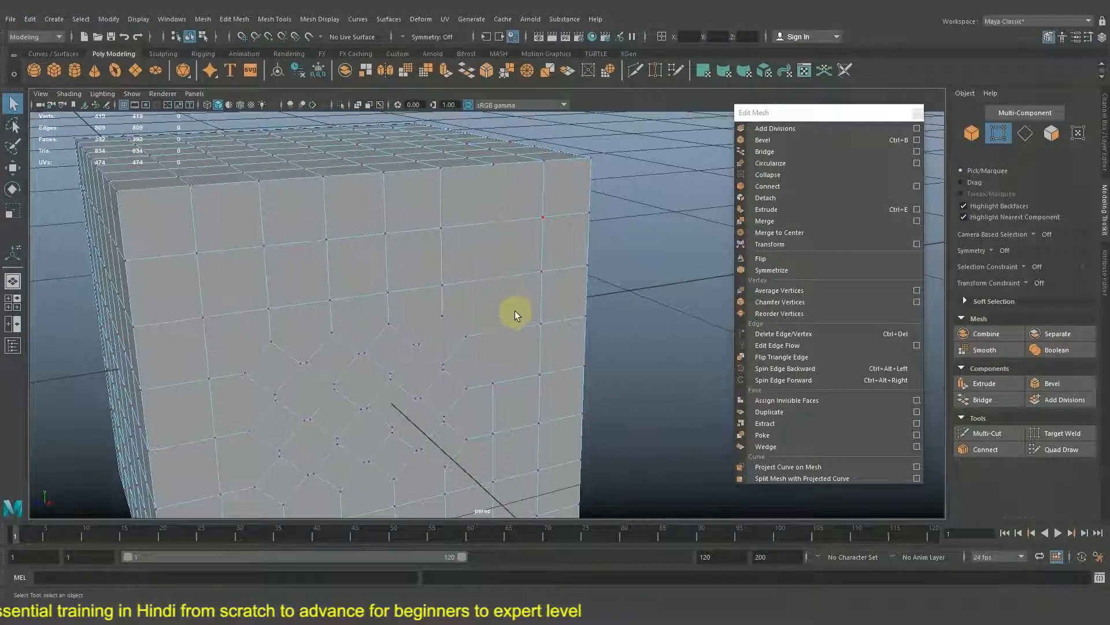
click(543, 271)
shift+click(542, 217)
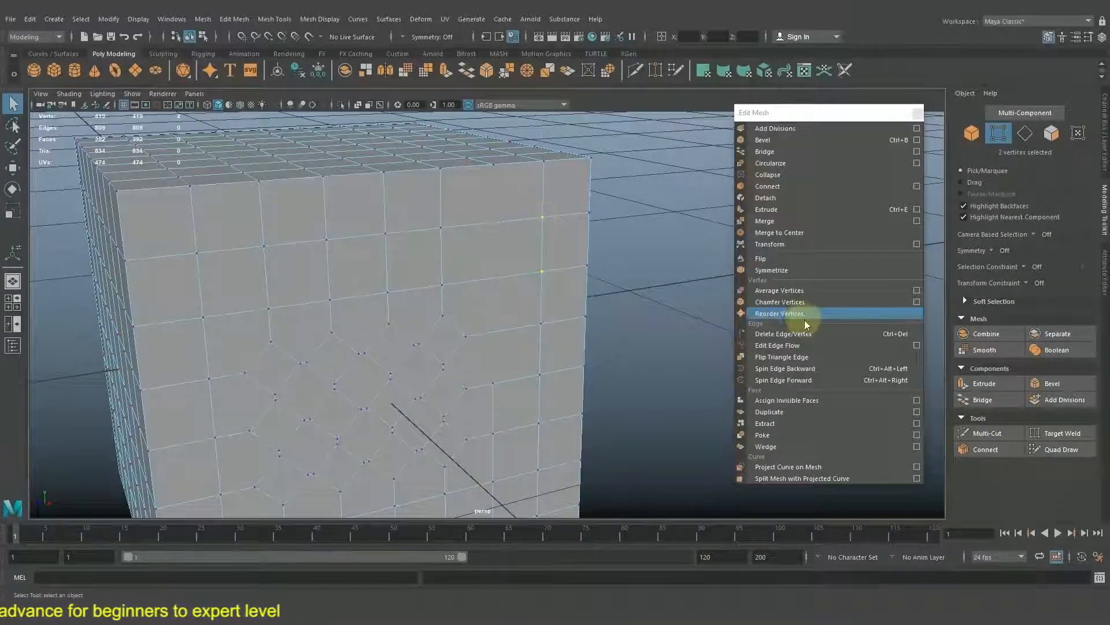
click(811, 333)
alt+drag(595, 314, 613, 308)
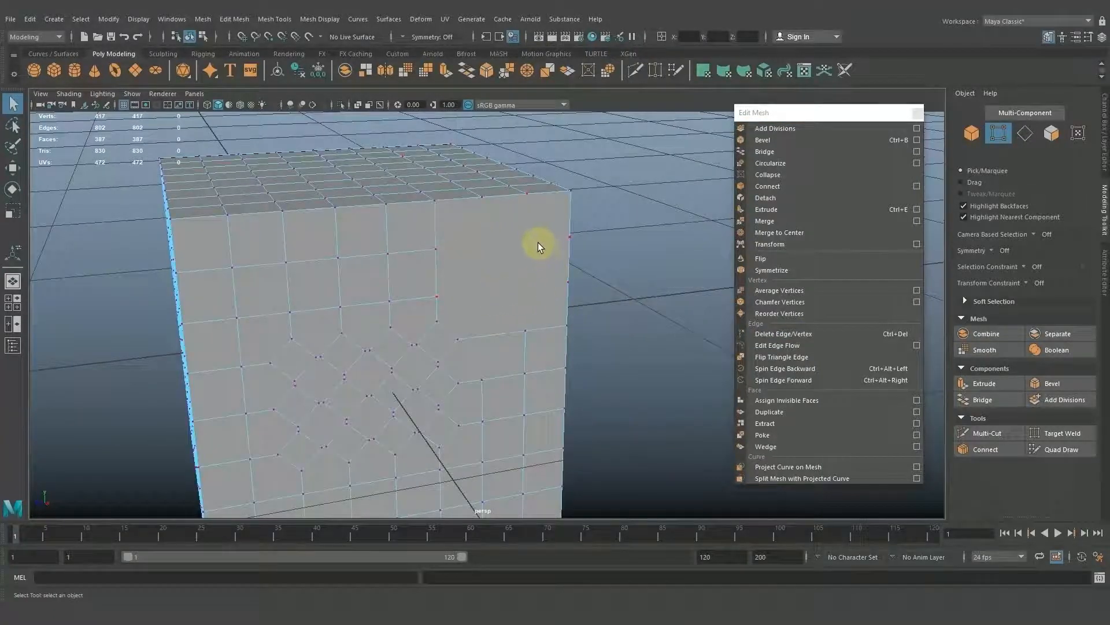
Return to object mode, reselect the whole cube and switch it to face selection beside an unedited side.
alt+drag(492, 277, 513, 238)
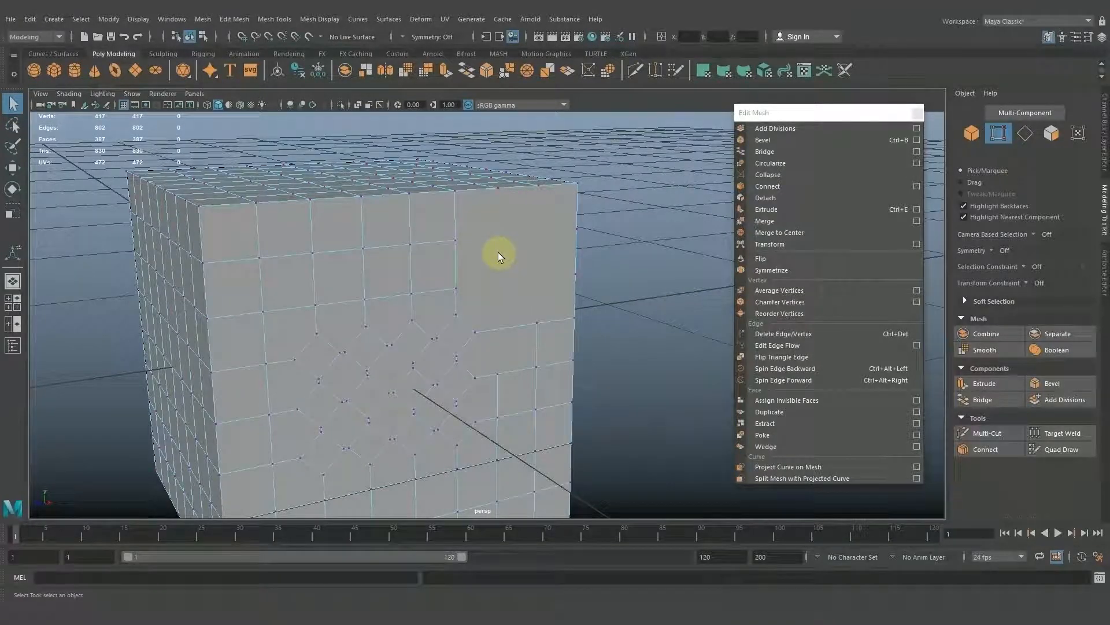
key(w)
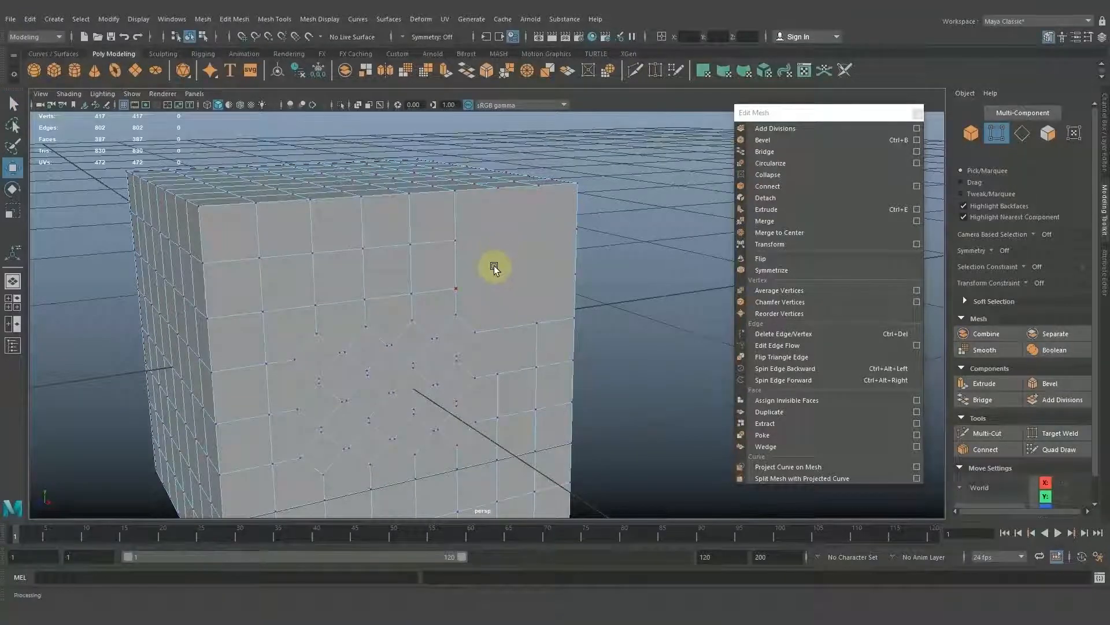
alt+middle_drag(654, 317, 654, 274)
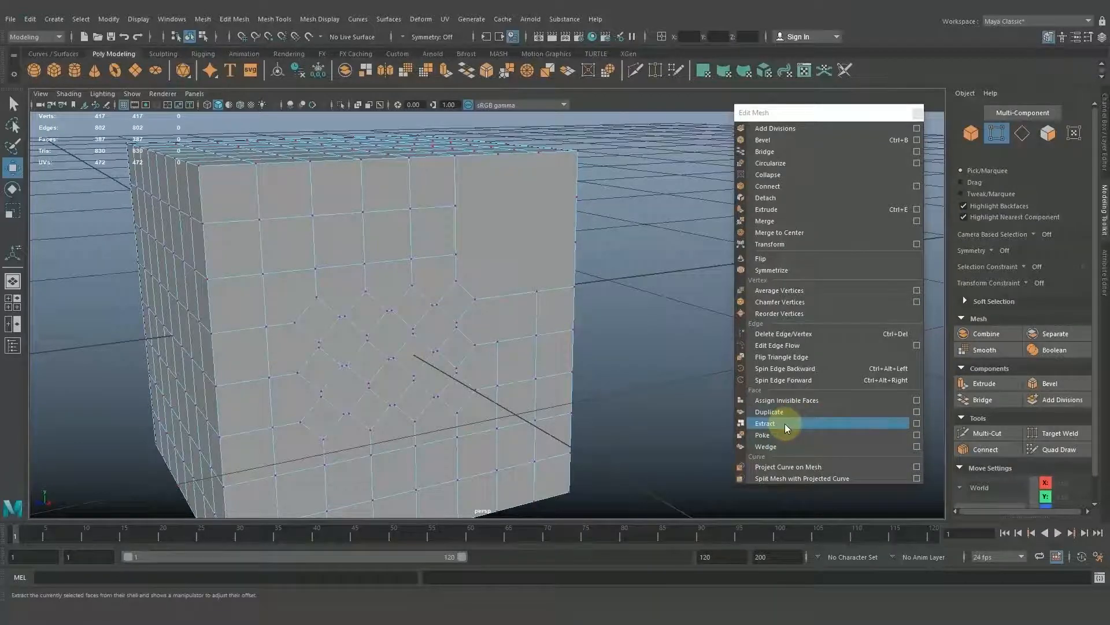
alt+drag(601, 406, 516, 353)
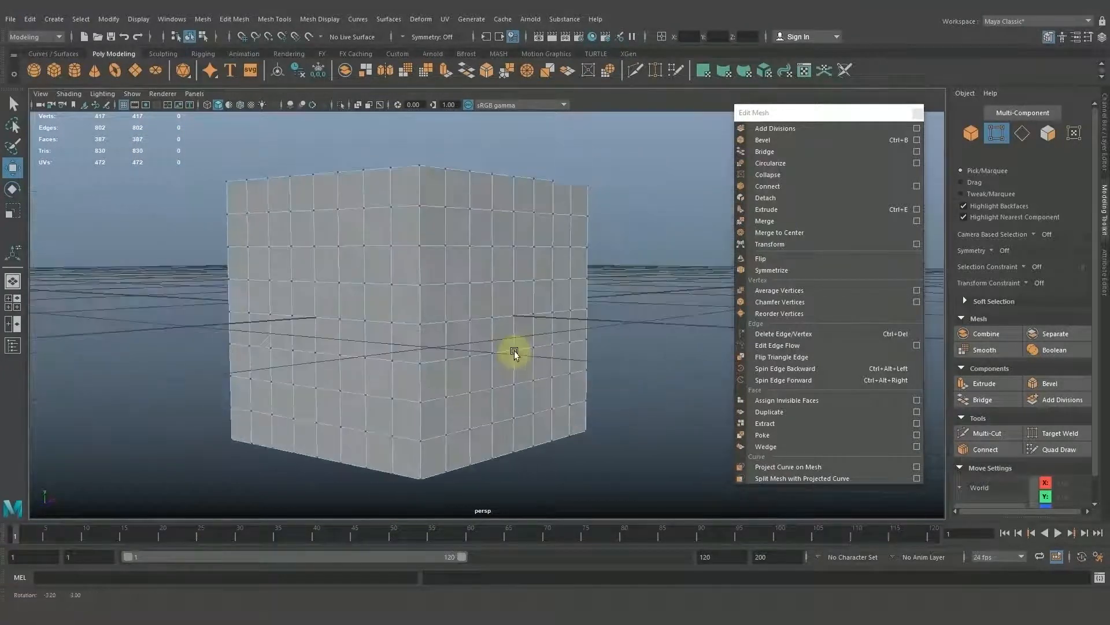
right_drag(539, 304, 657, 255)
click(656, 255)
alt+drag(609, 277, 483, 296)
click(501, 285)
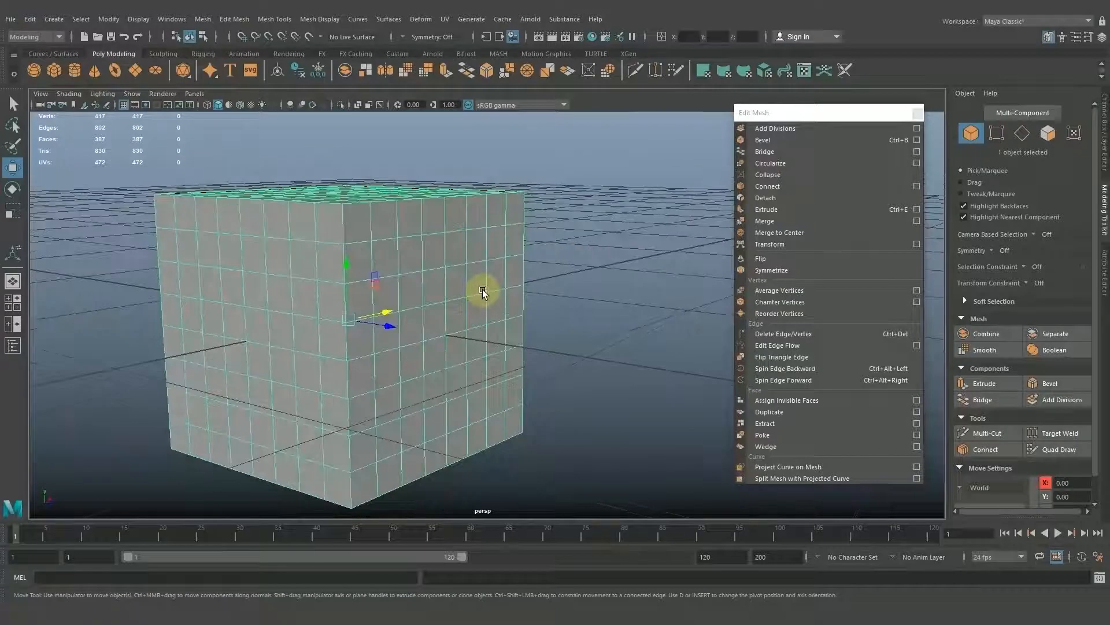
right_click(483, 292)
click(490, 323)
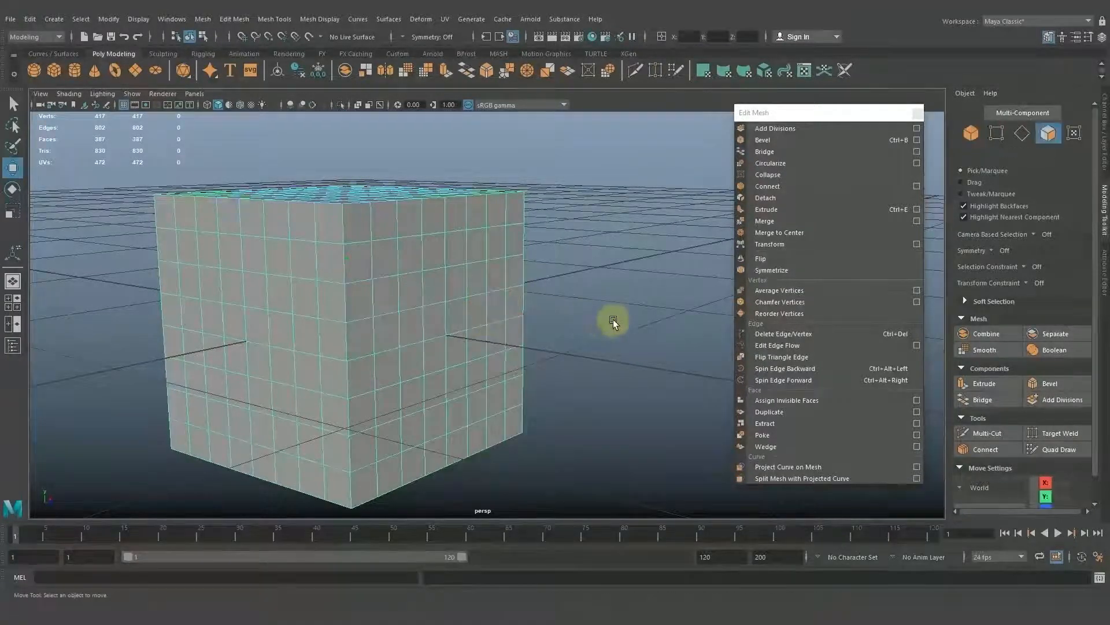
Poke a block of eight faces, two rows of four, in the middle of the unedited side.
alt+drag(613, 319, 574, 327)
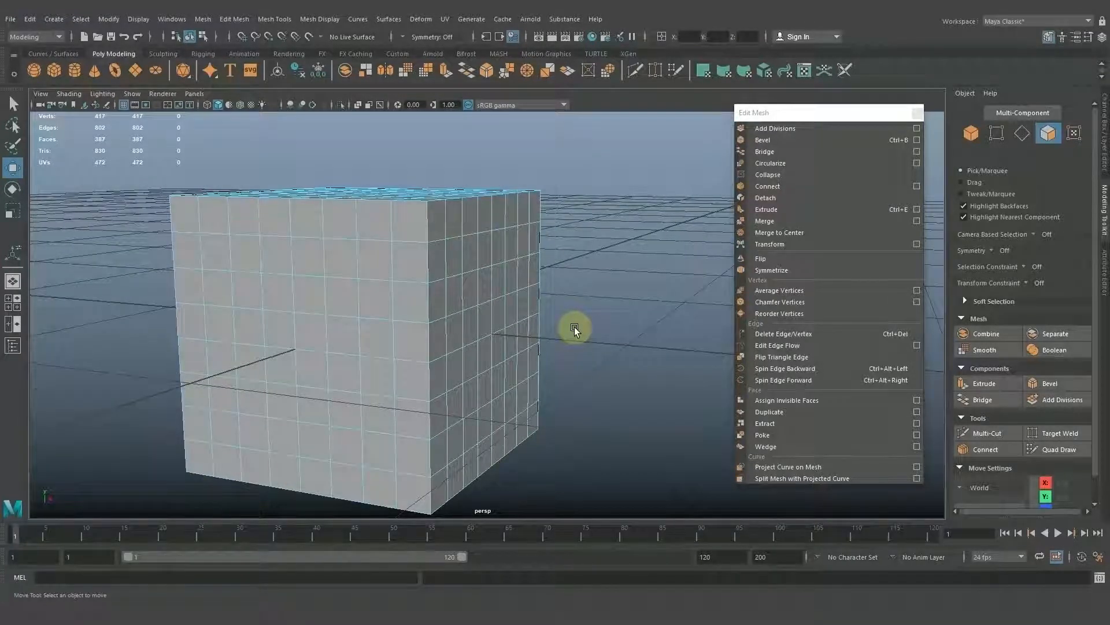
alt+drag(557, 340, 423, 328)
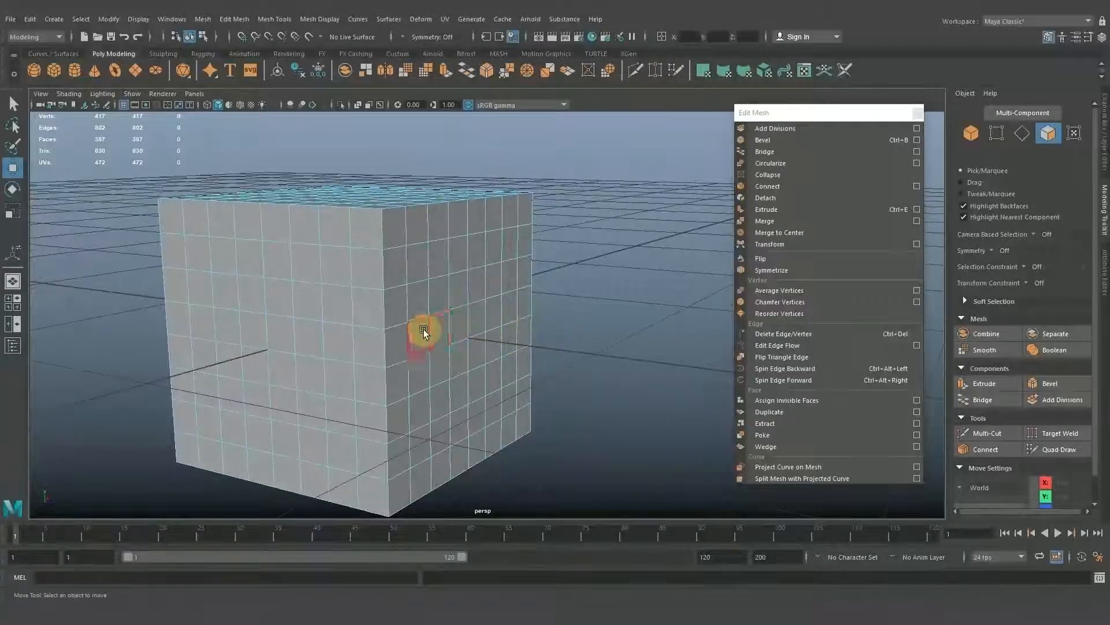
click(441, 327)
key(ctrl+e)
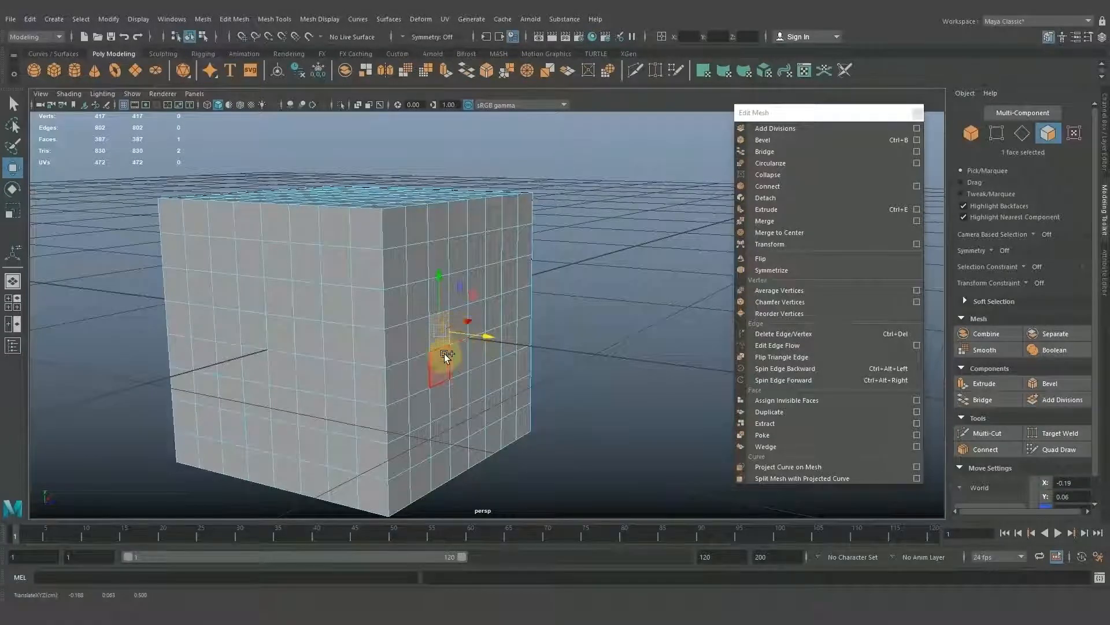
shift+click(446, 355)
alt+drag(579, 366, 534, 370)
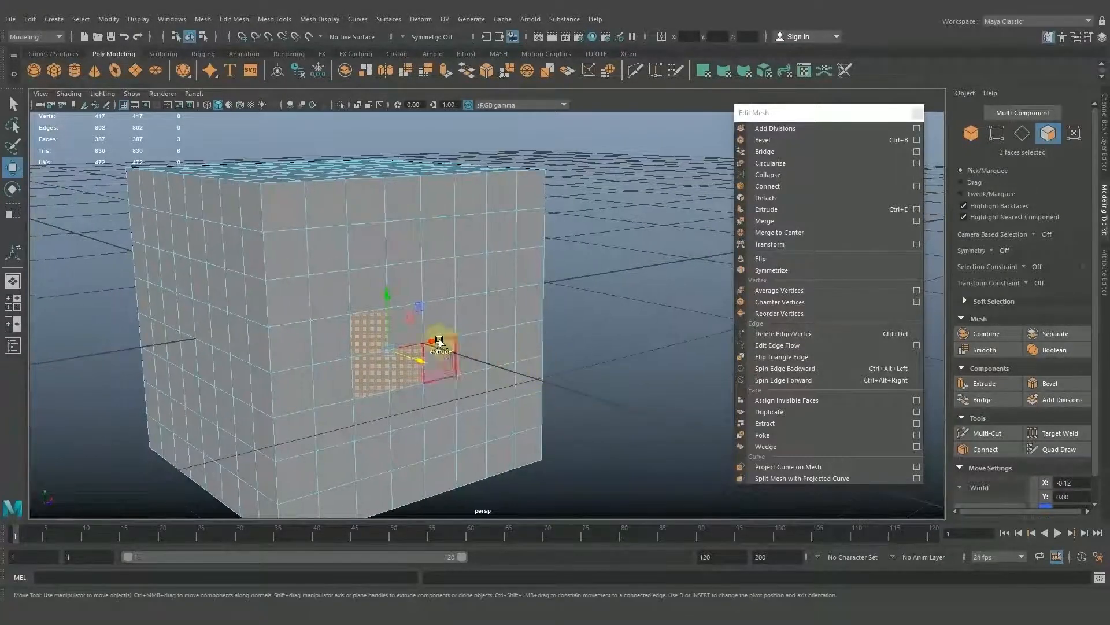
shift+click(409, 332)
shift+click(456, 359)
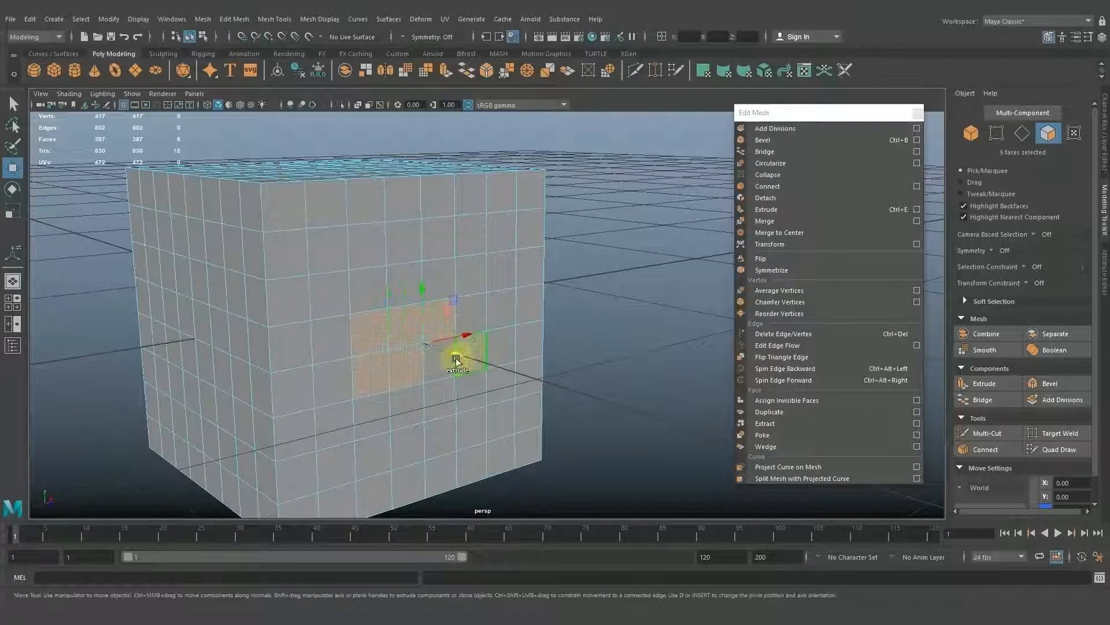
alt+drag(533, 367, 599, 381)
scroll(602, 365, up, 3)
click(762, 434)
Offset the poked faces' centre points slightly from the surface with the poke manipulator.
alt+drag(557, 339, 576, 352)
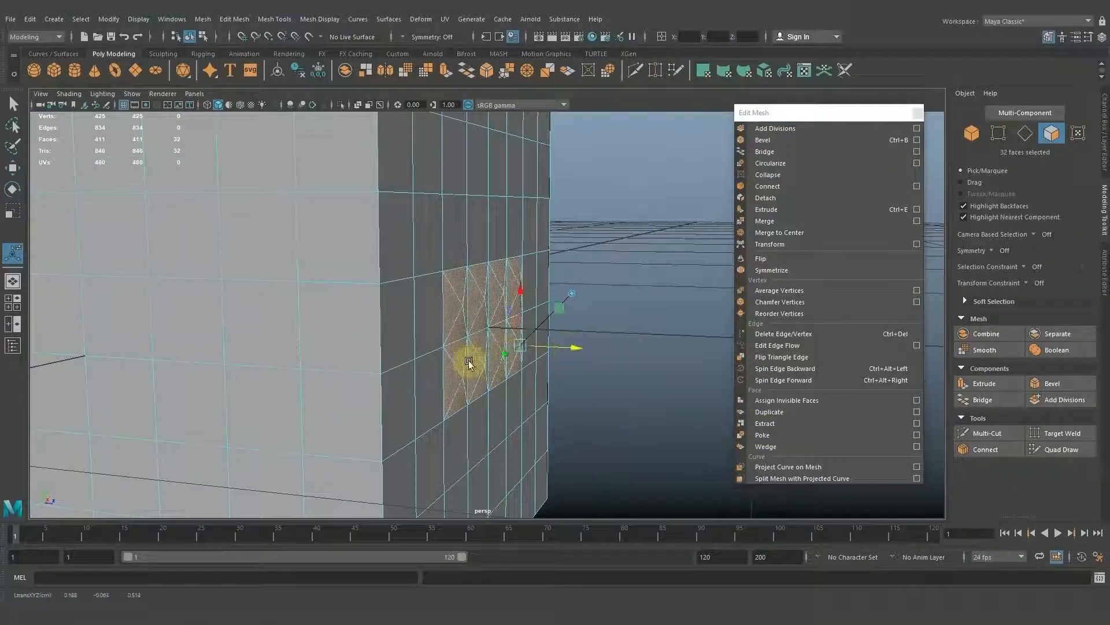
alt+drag(471, 362, 513, 311)
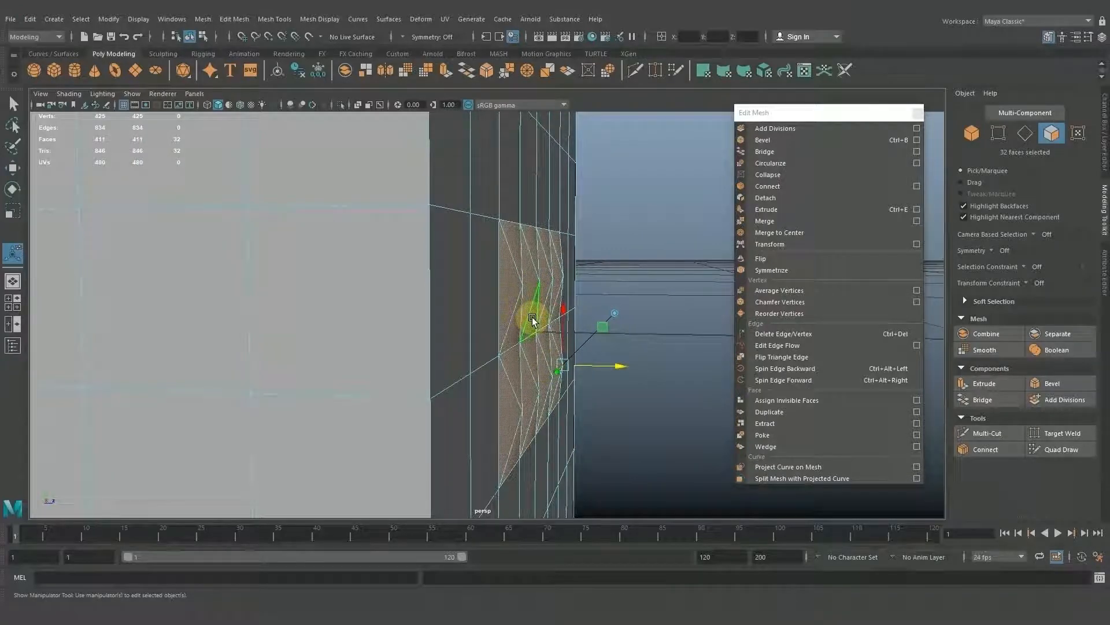
alt+drag(532, 316, 521, 330)
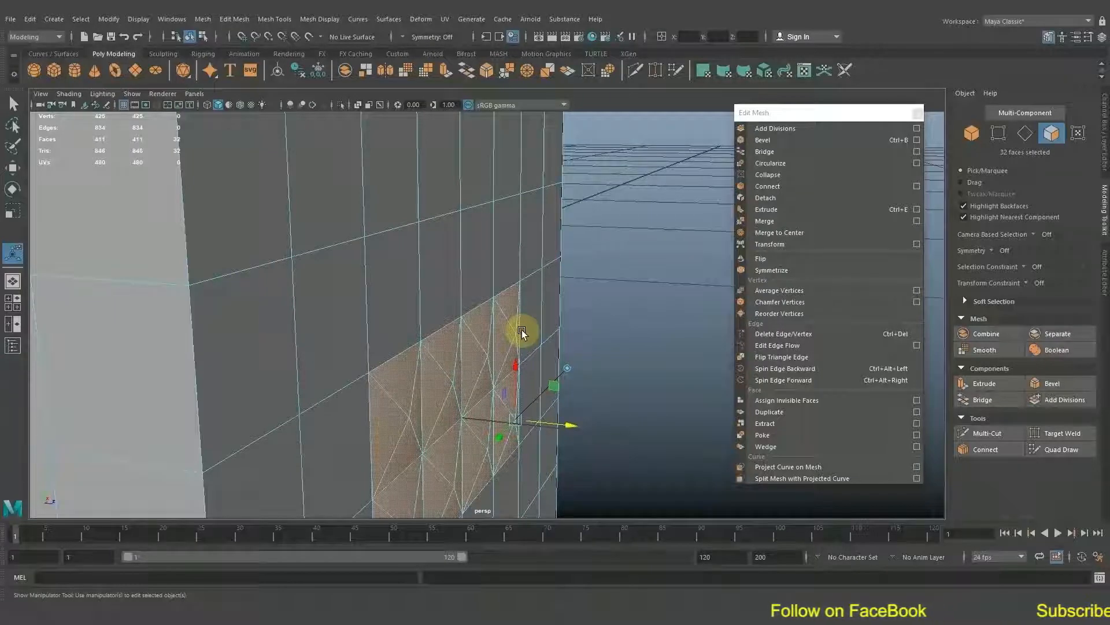
alt+drag(519, 331, 513, 295)
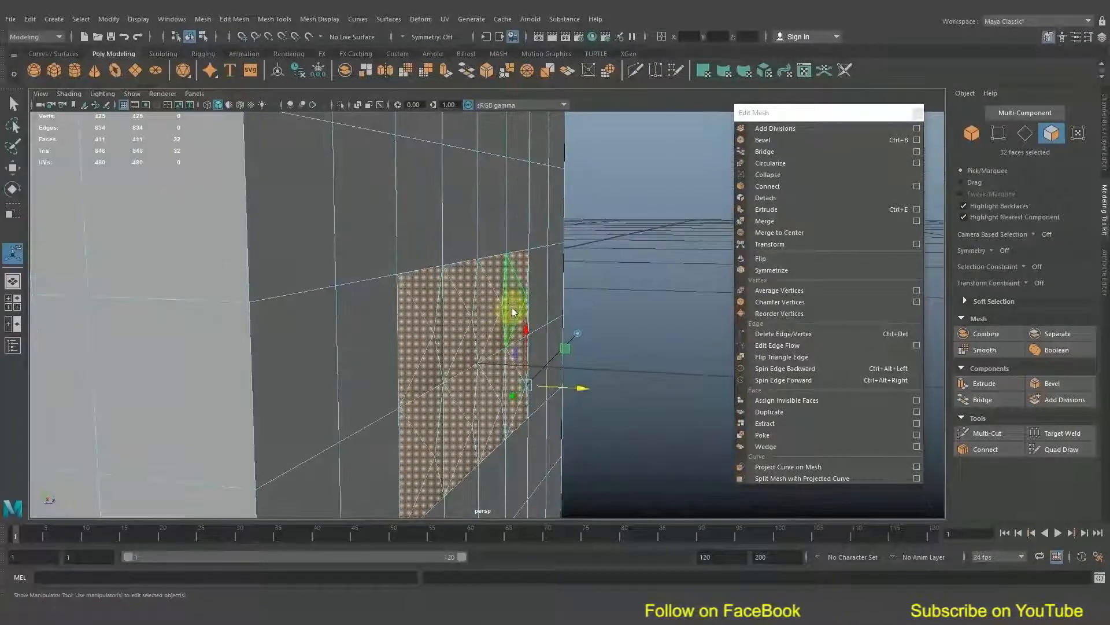
Return to object mode, deselect the cube and examine the relief of the poked faces from several angles.
right_drag(512, 295, 566, 272)
alt+drag(641, 248, 452, 343)
click(449, 340)
key(f)
click(672, 234)
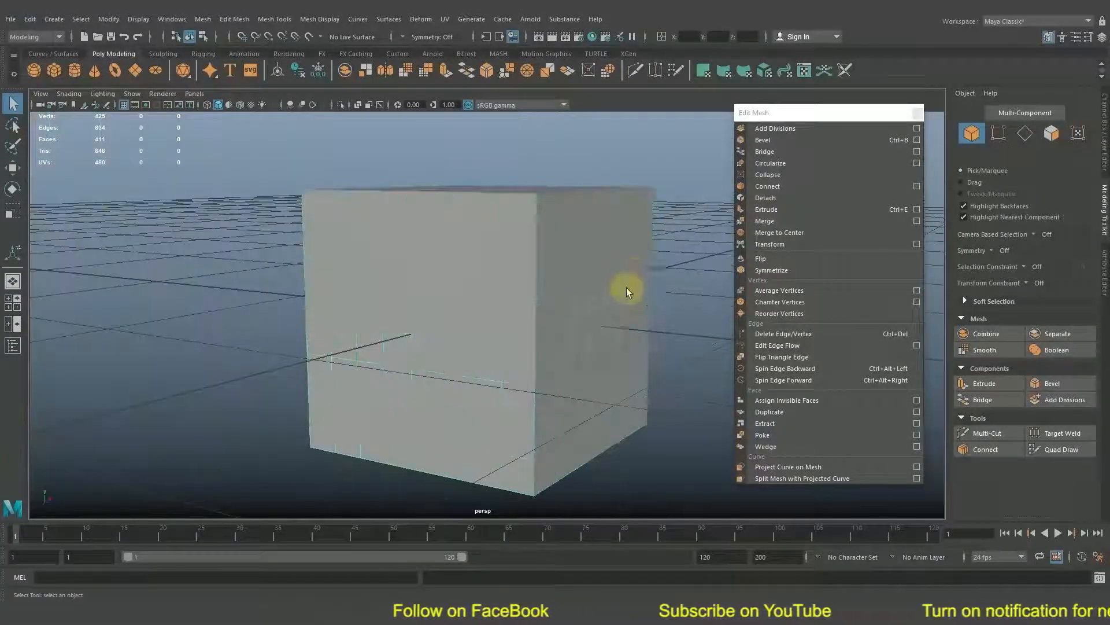
scroll(629, 307, up, 6)
alt+drag(630, 308, 538, 297)
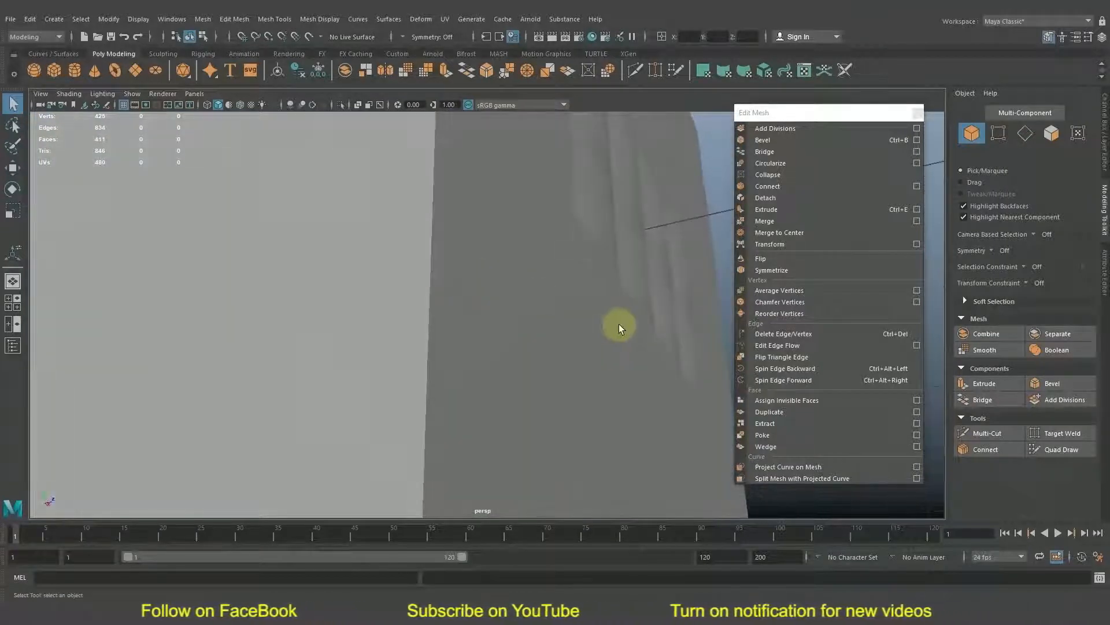
alt+drag(571, 345, 432, 332)
alt+middle_drag(432, 332, 477, 323)
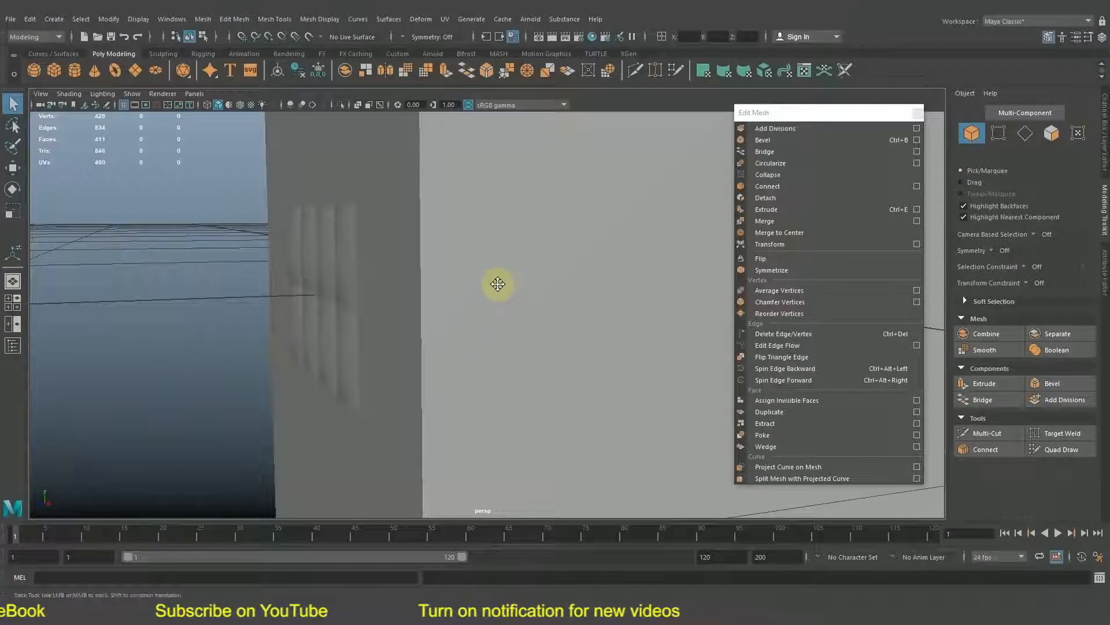
alt+drag(496, 280, 505, 287)
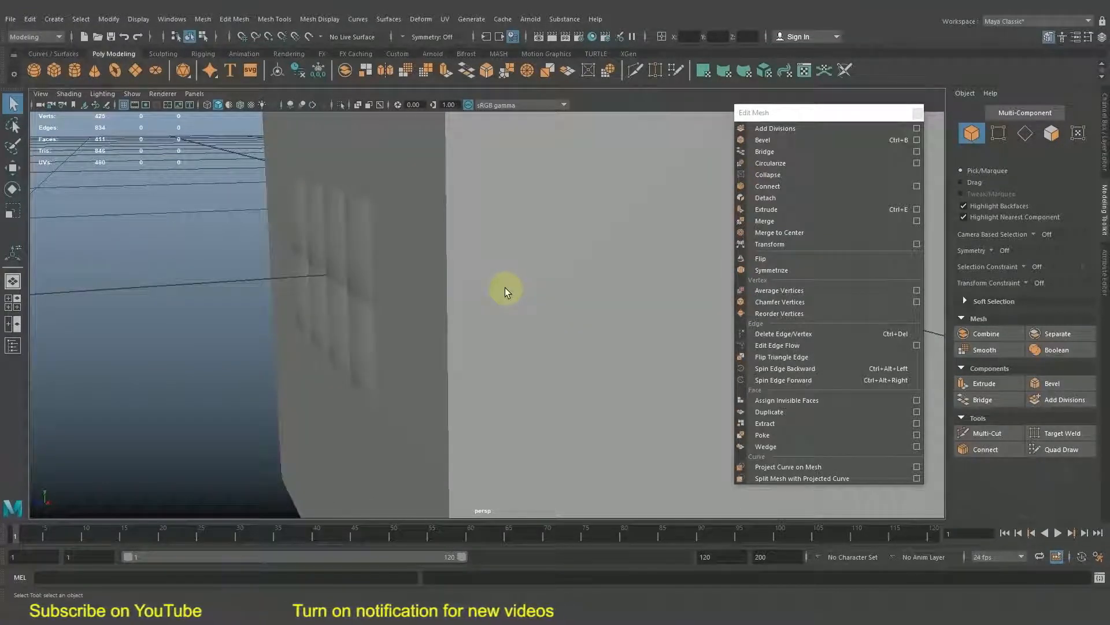
alt+right_drag(422, 248, 366, 255)
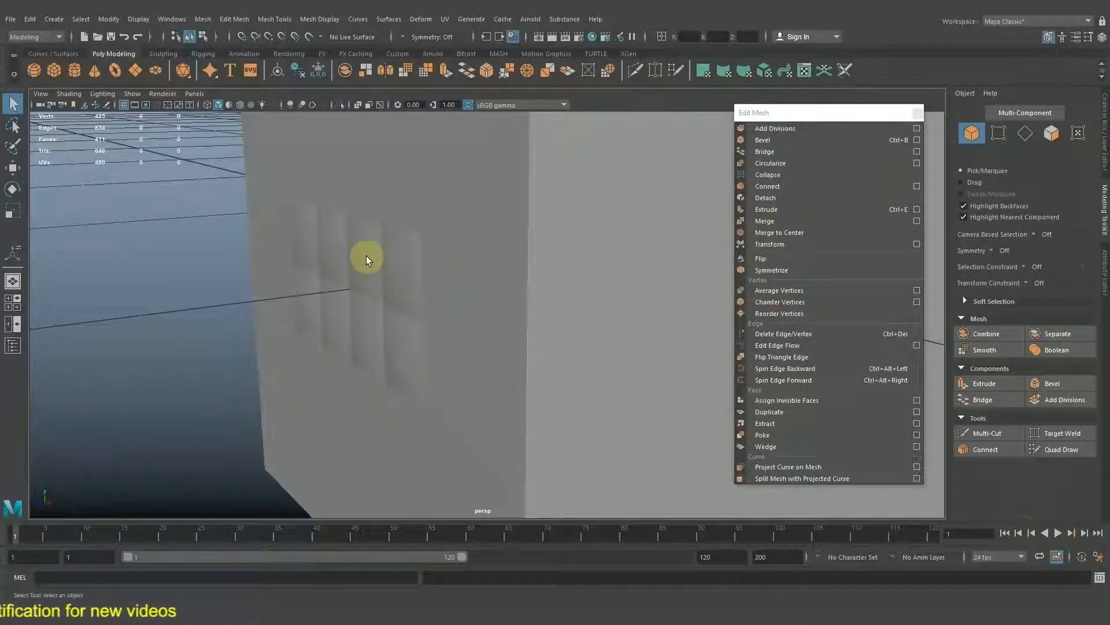
alt+drag(403, 262, 421, 285)
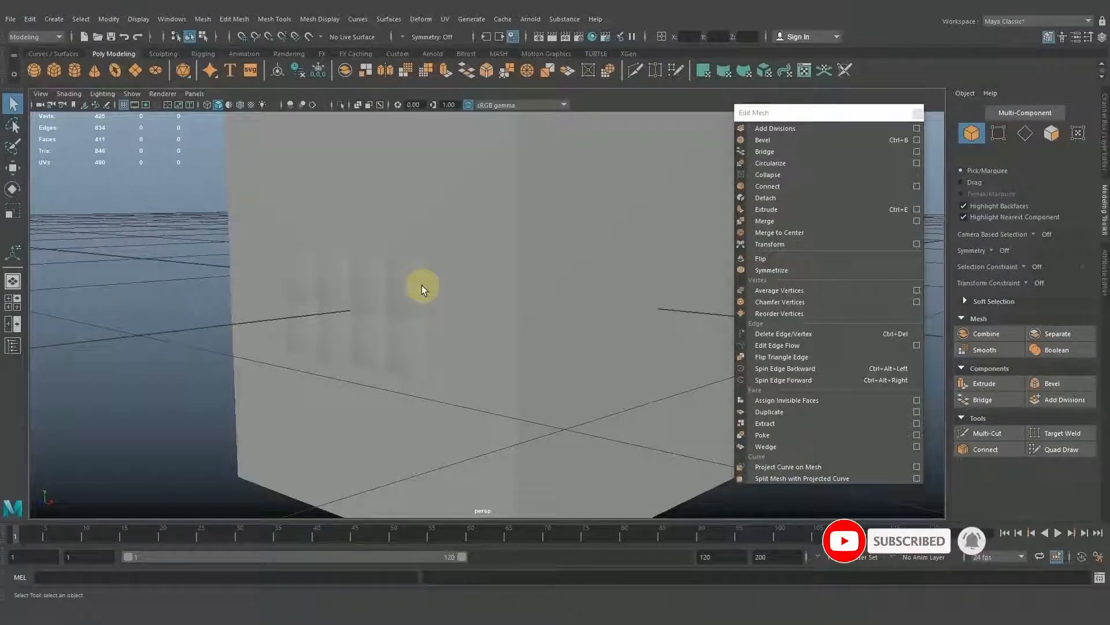
alt+drag(392, 308, 575, 313)
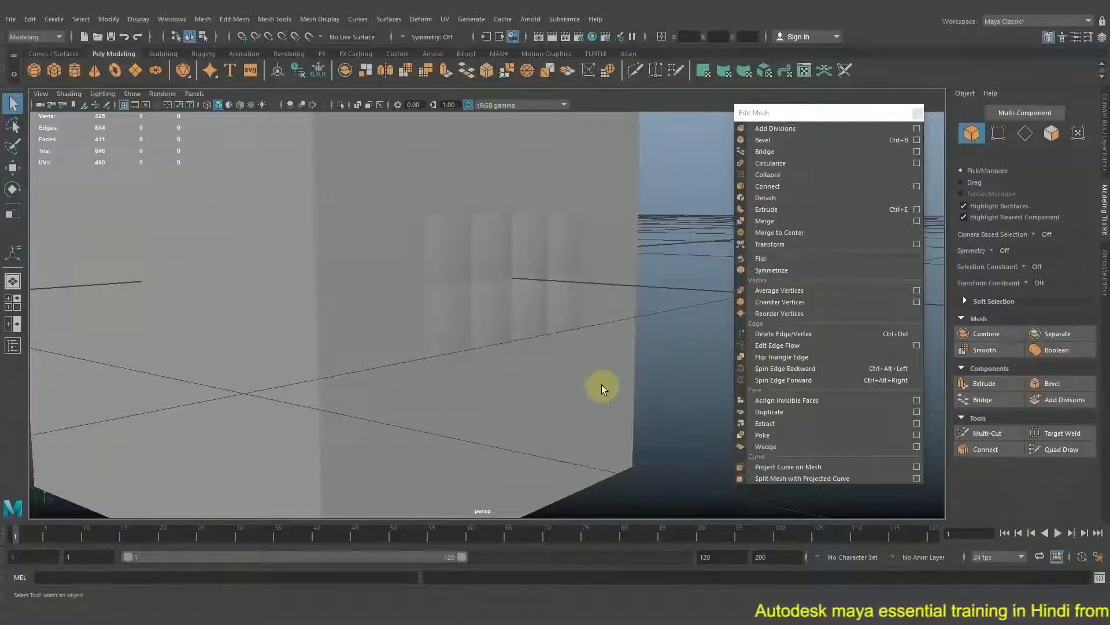
alt+drag(575, 372, 587, 372)
Select the cube, switch to face selection and select one face near the middle of the adjacent unpoked side.
click(309, 335)
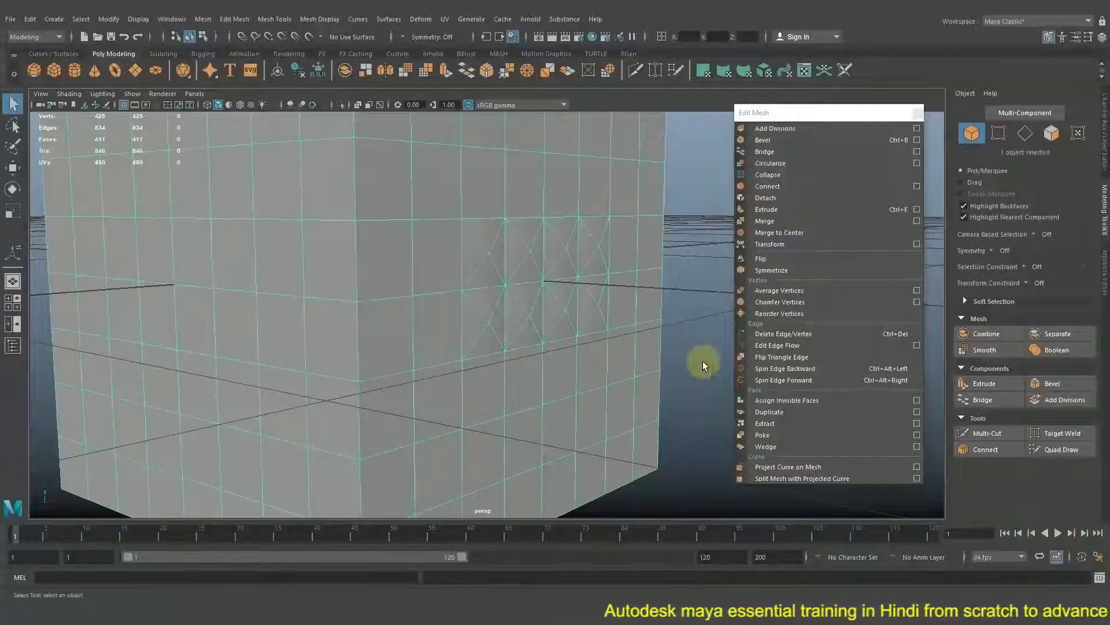
alt+drag(339, 301, 501, 303)
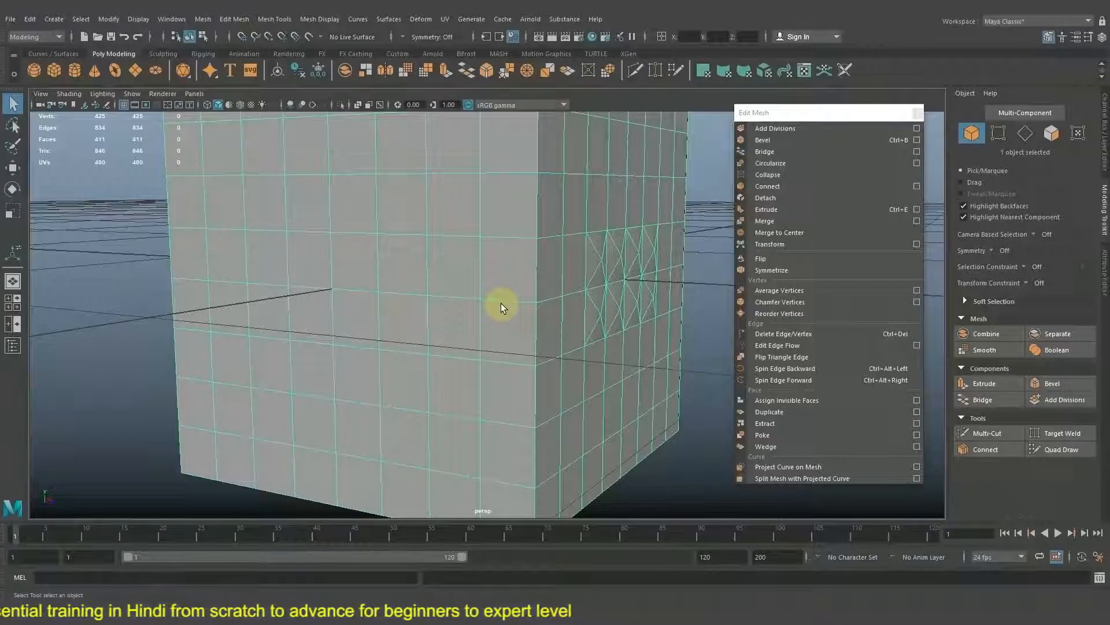
alt+right_drag(501, 303, 486, 300)
mouse_move(486, 300)
alt+mouse_down()
mouse_move(415, 317)
mouse_move(490, 315)
alt+mouse_up()
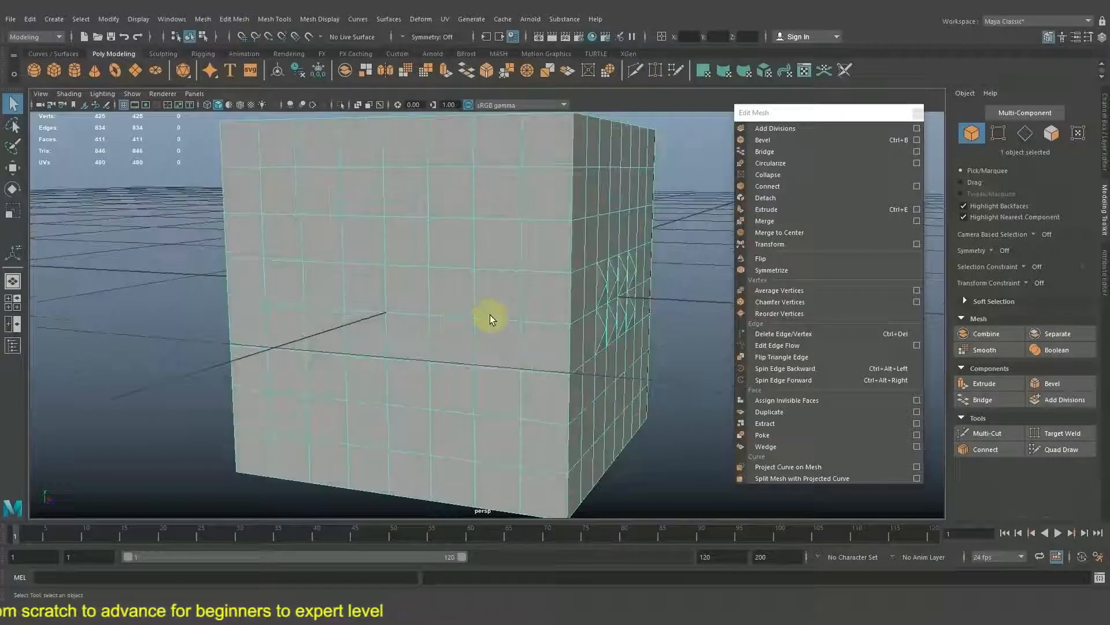
right_click(453, 297)
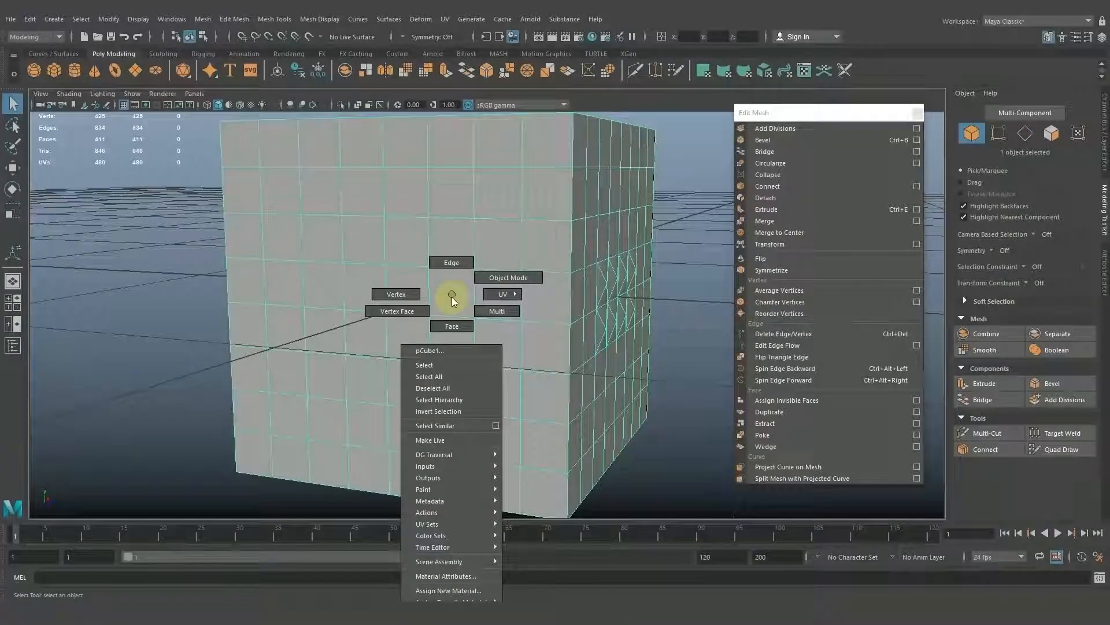
alt+middle_drag(468, 294, 467, 294)
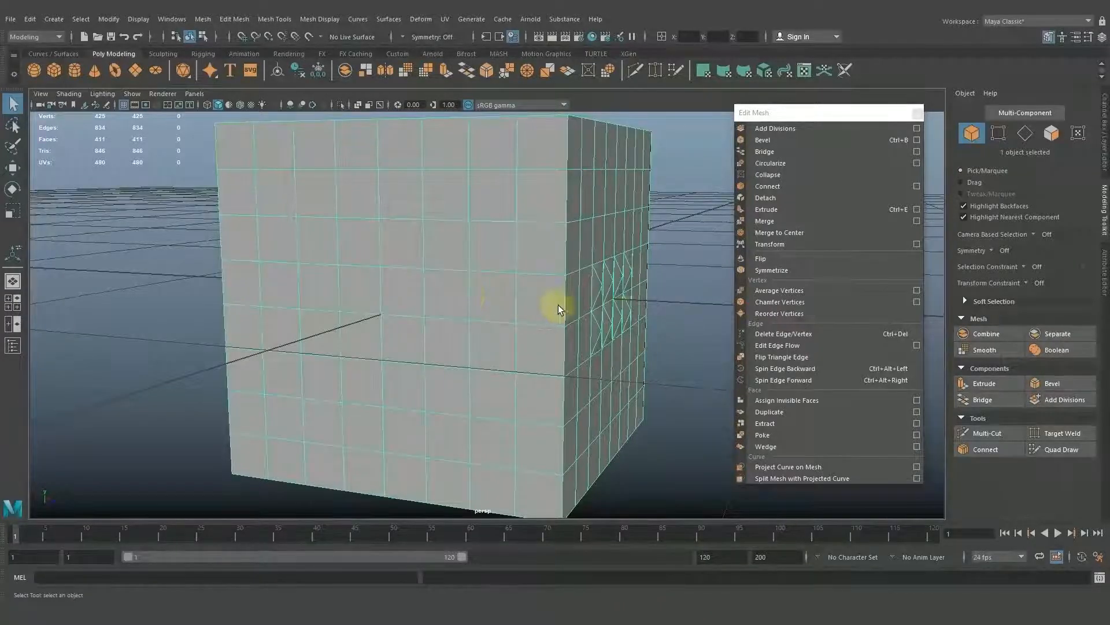
alt+middle_drag(625, 281, 621, 288)
right_drag(499, 341, 502, 325)
alt+drag(459, 343, 469, 339)
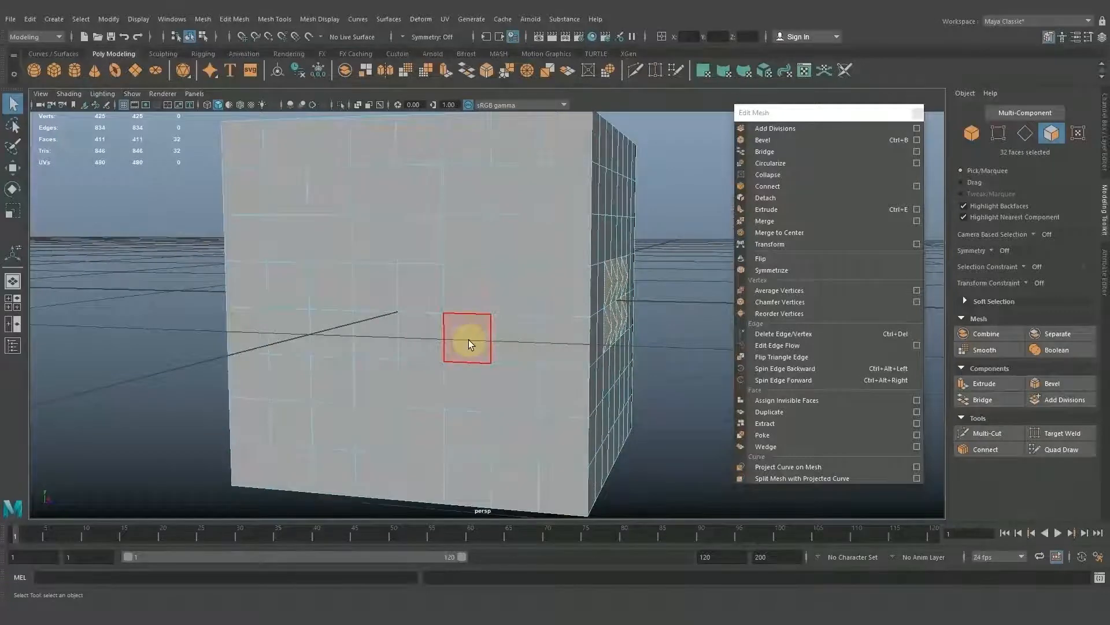
click(468, 339)
scroll(469, 339, up, 2)
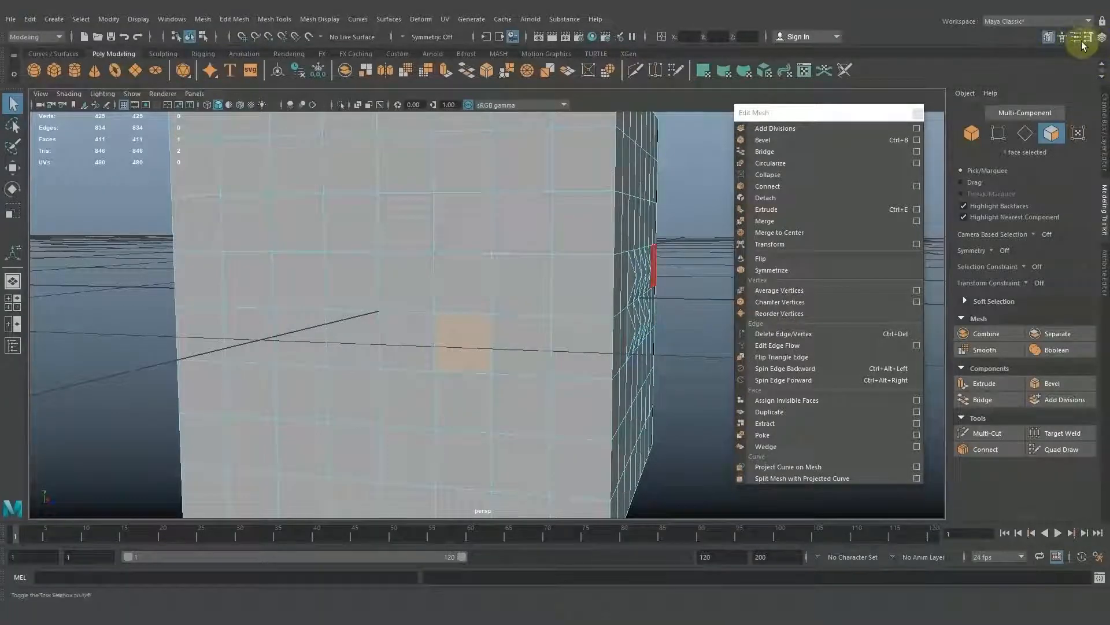
Hide the Modeling Toolkit and bring it back, twice.
click(1048, 37)
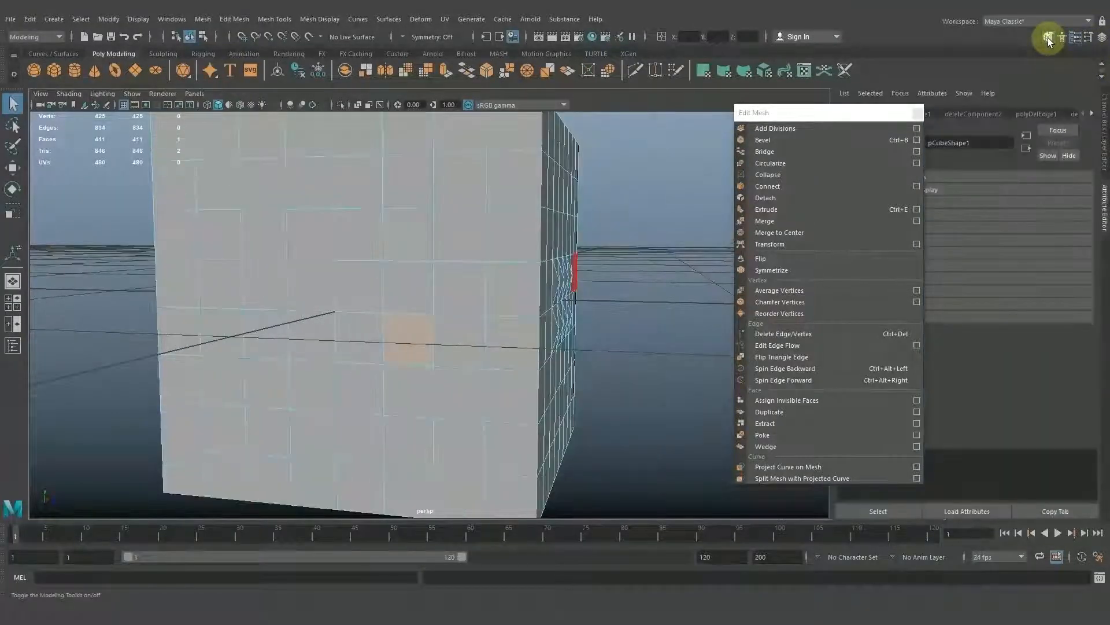
click(1048, 37)
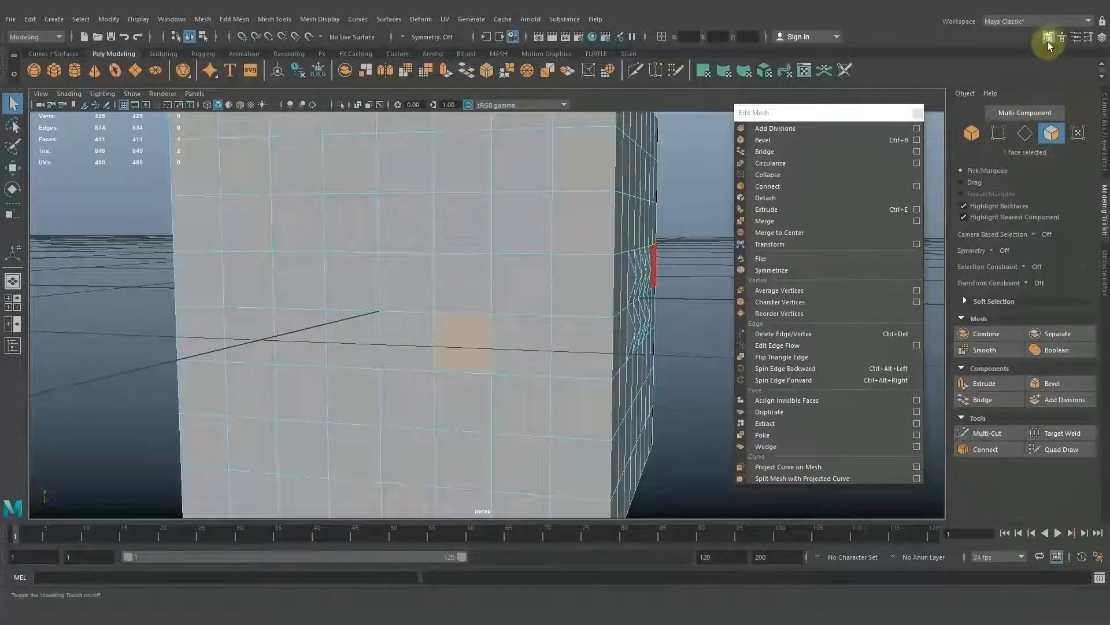
click(1048, 39)
click(1048, 38)
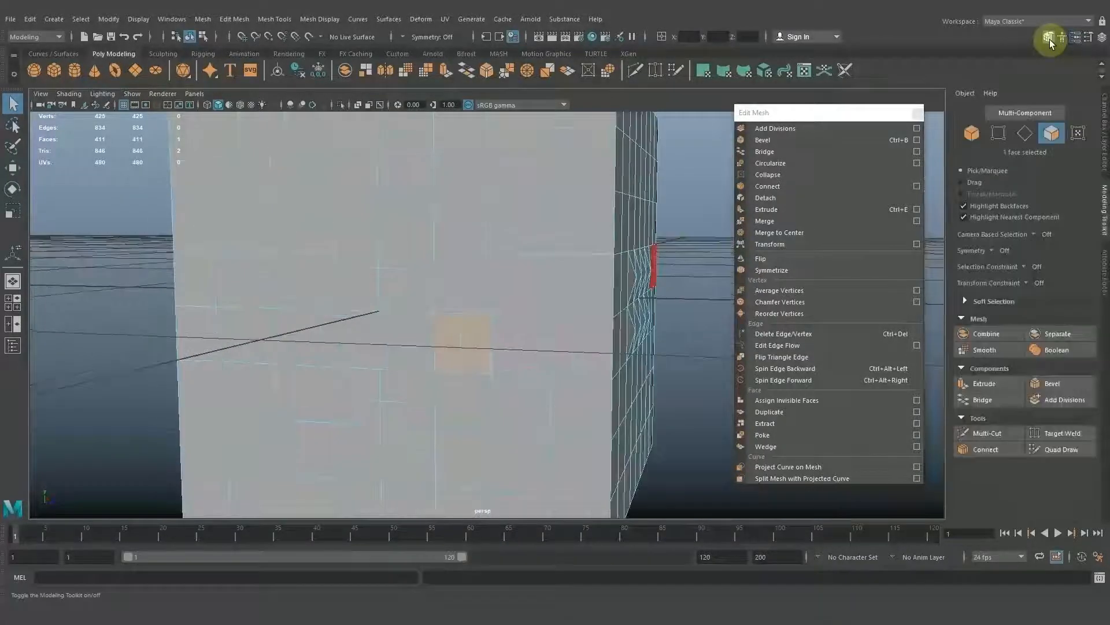
Turn on Multi-Component selection and add the face directly right of the selected one to the selection.
click(1032, 115)
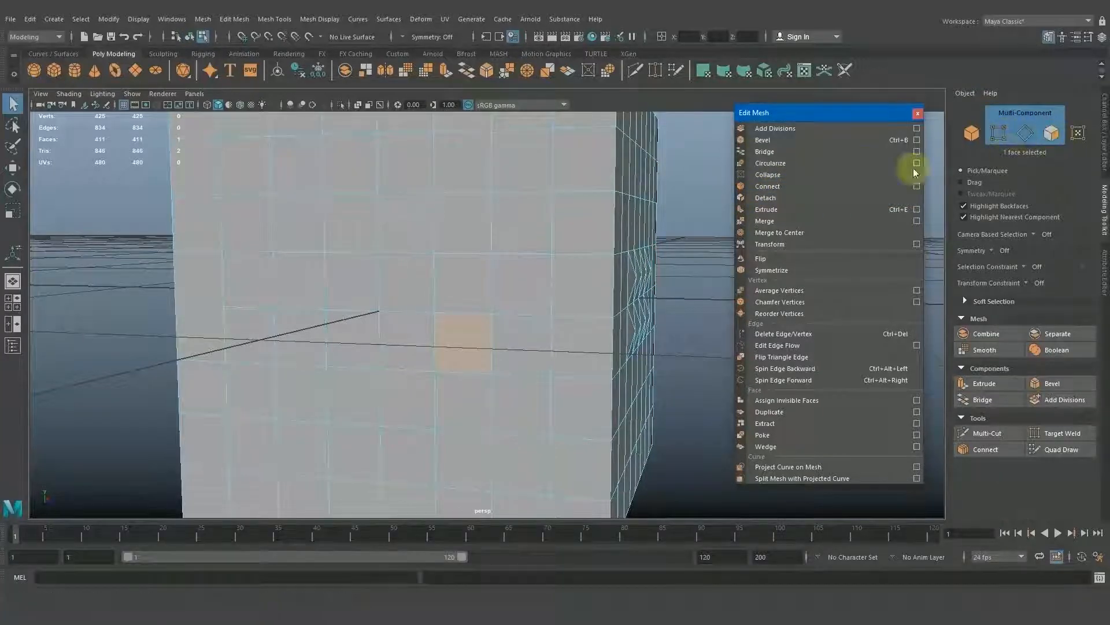
alt+drag(596, 191, 480, 307)
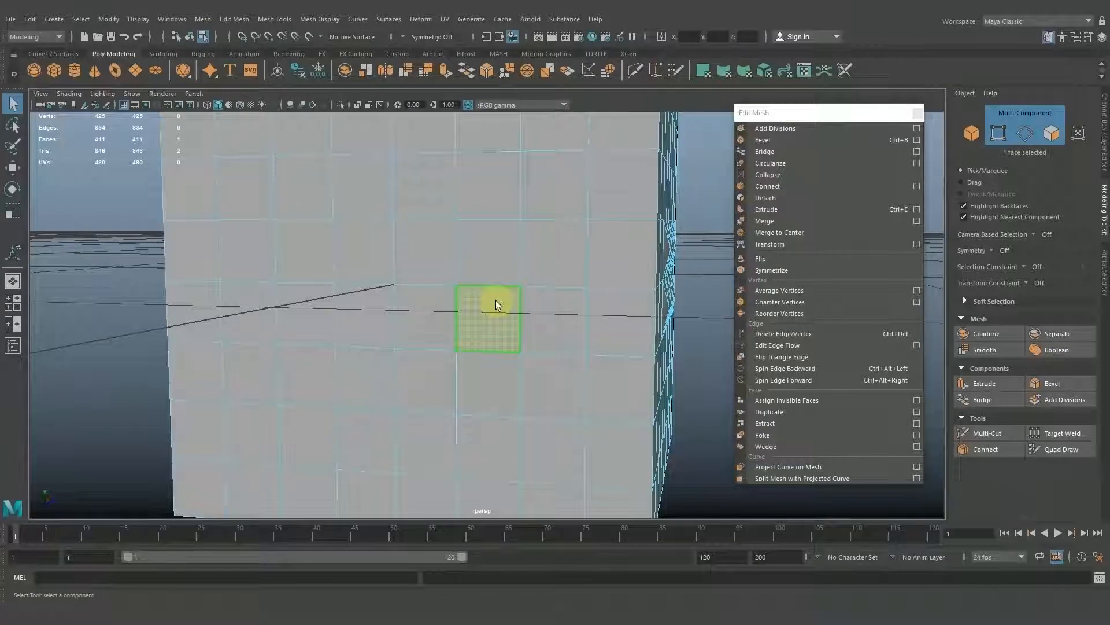
shift+click(543, 314)
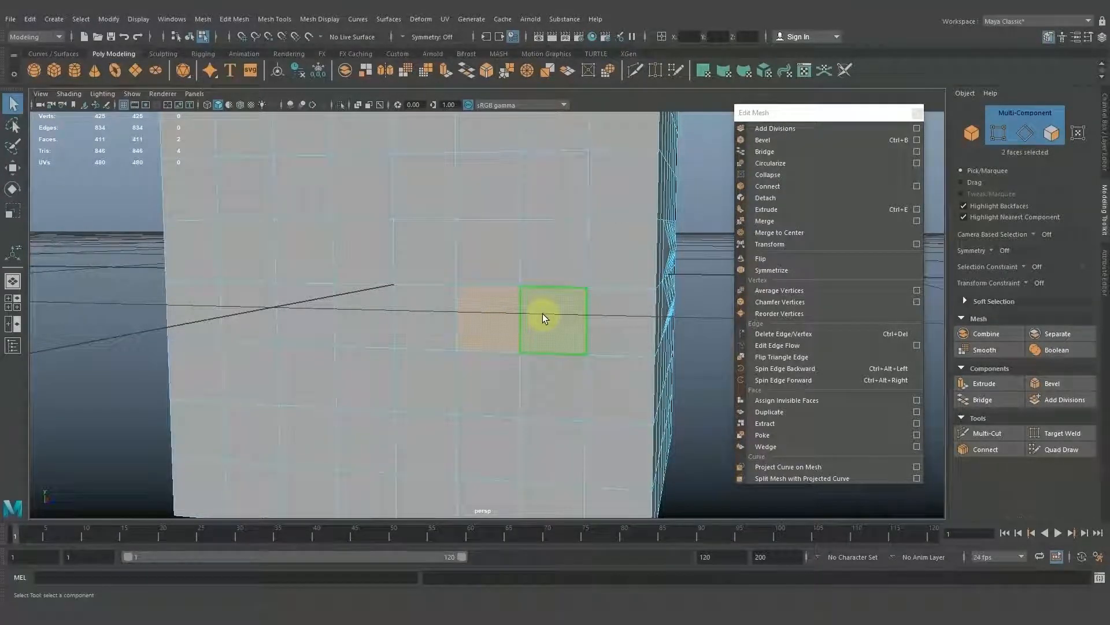
Add the upper edges of the two selected faces to the selection and apply Wedge to the faces.
shift+click(576, 288)
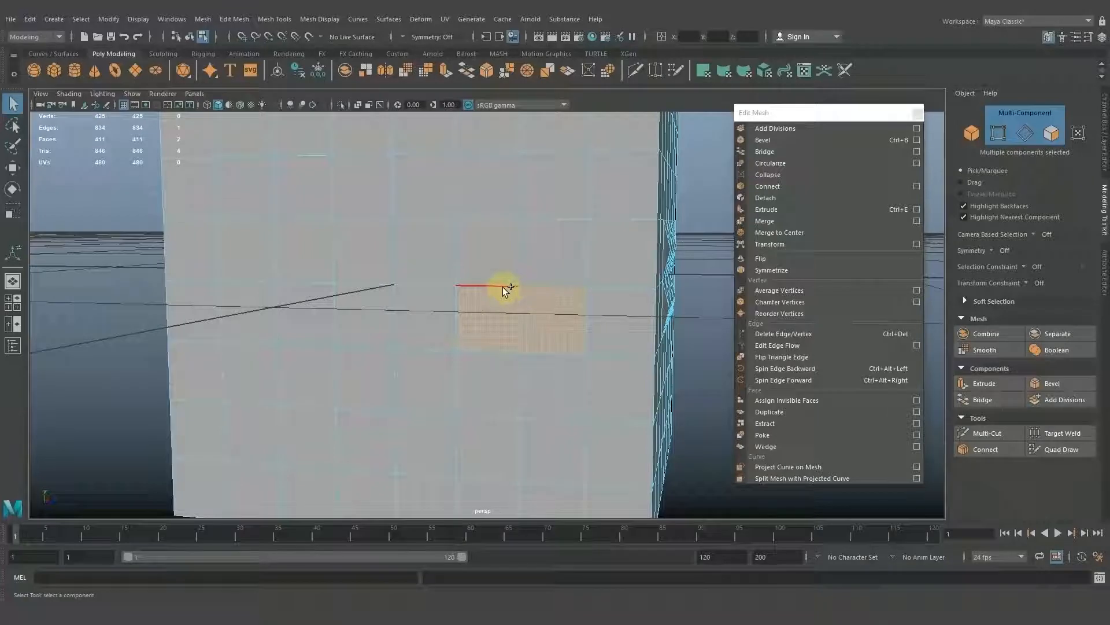
shift+click(521, 287)
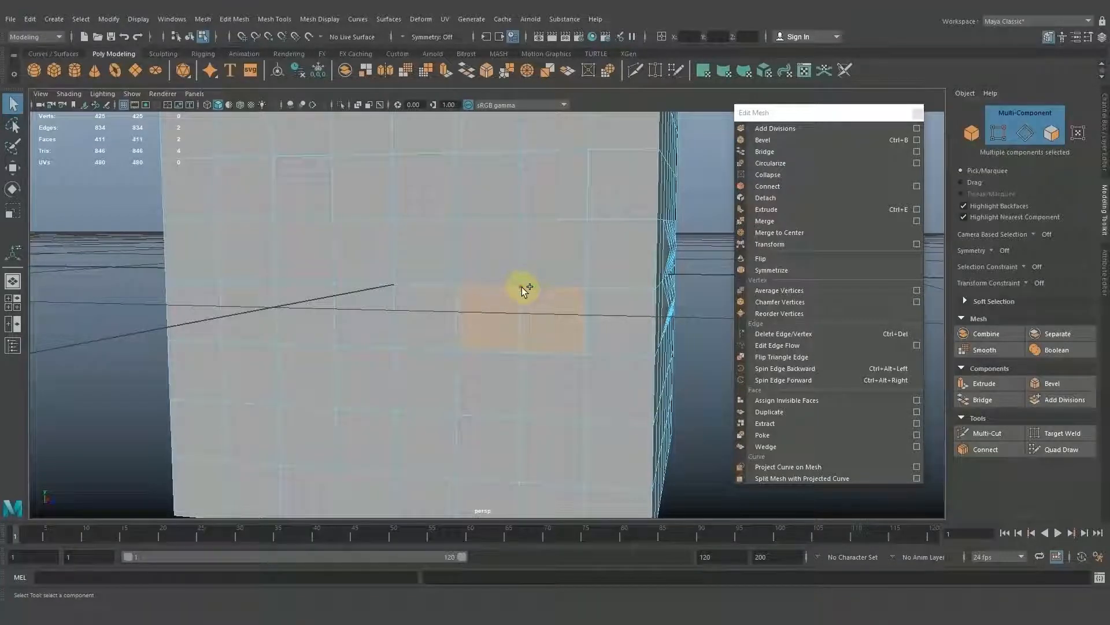
alt+drag(590, 318, 566, 311)
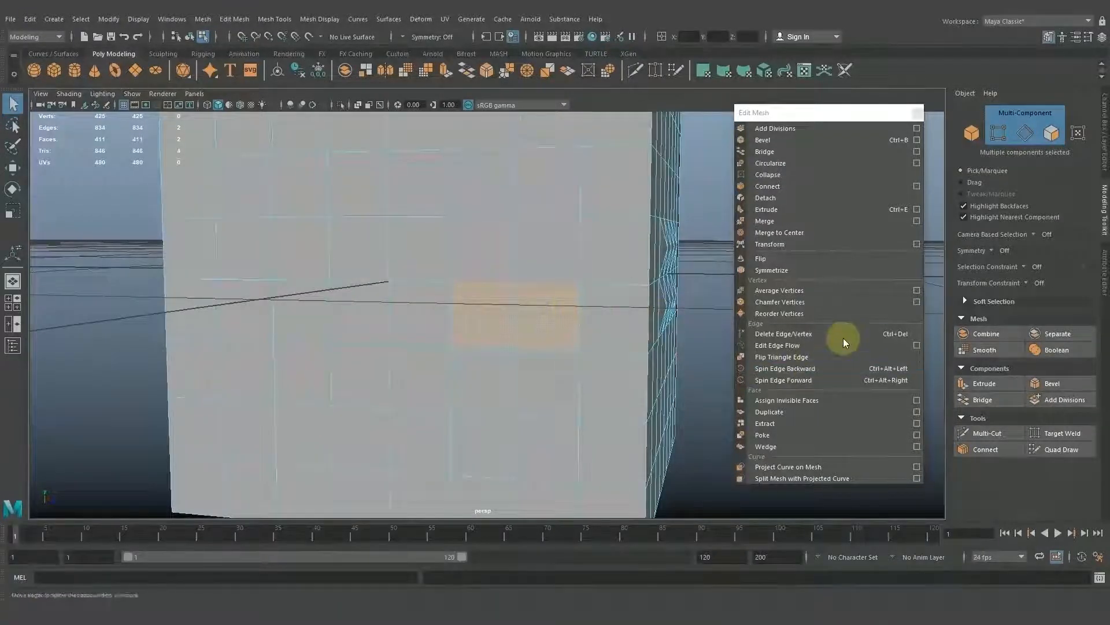
click(799, 445)
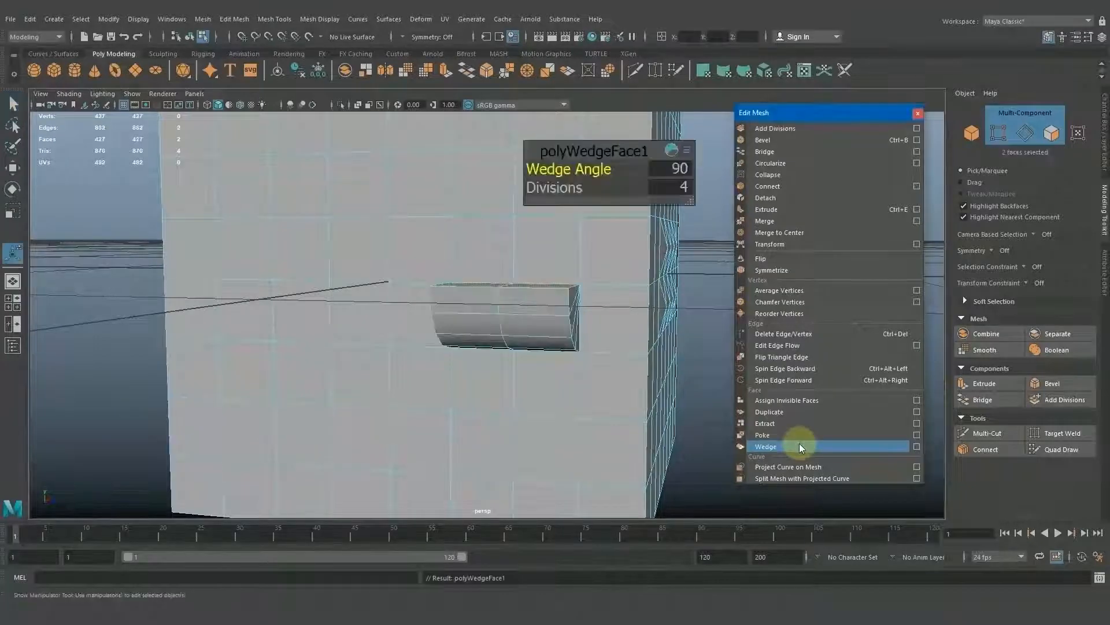
Try a Wedge Angle of 136.98 on the two wedged faces and examine the shape from the side.
alt+drag(565, 384, 466, 384)
alt+middle_drag(467, 384, 612, 386)
alt+drag(613, 386, 596, 403)
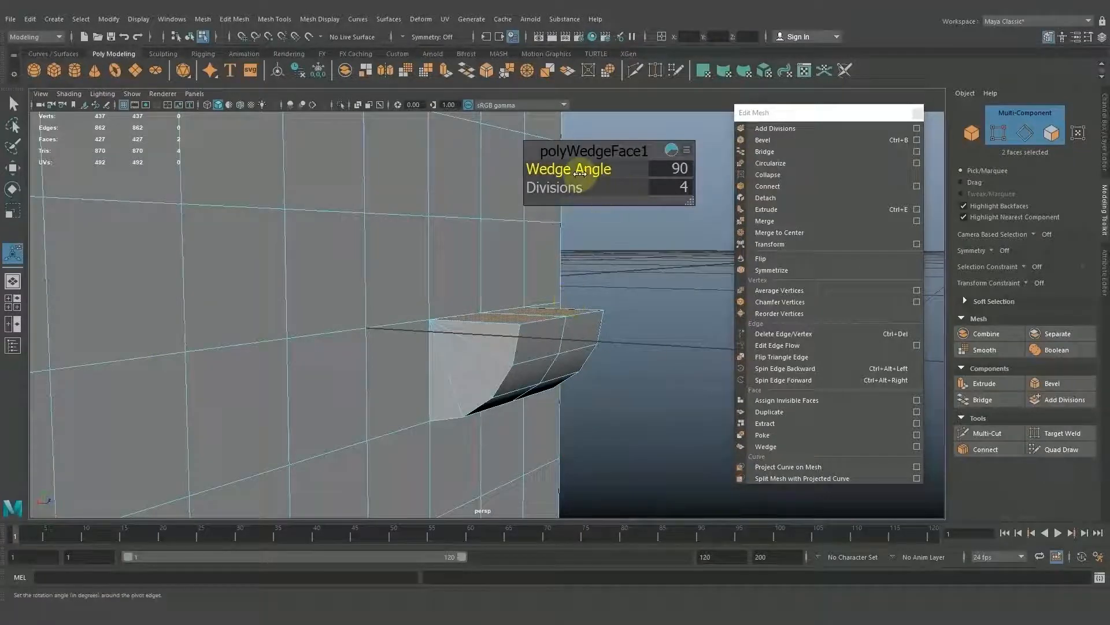
mouse_move(583, 173)
mouse_down()
mouse_move(604, 182)
mouse_move(547, 185)
mouse_move(441, 290)
mouse_move(540, 322)
mouse_move(531, 362)
mouse_move(496, 325)
mouse_move(543, 257)
mouse_move(515, 307)
mouse_move(508, 277)
mouse_move(495, 299)
mouse_move(589, 299)
mouse_move(567, 169)
mouse_up()
drag(571, 171, 639, 163)
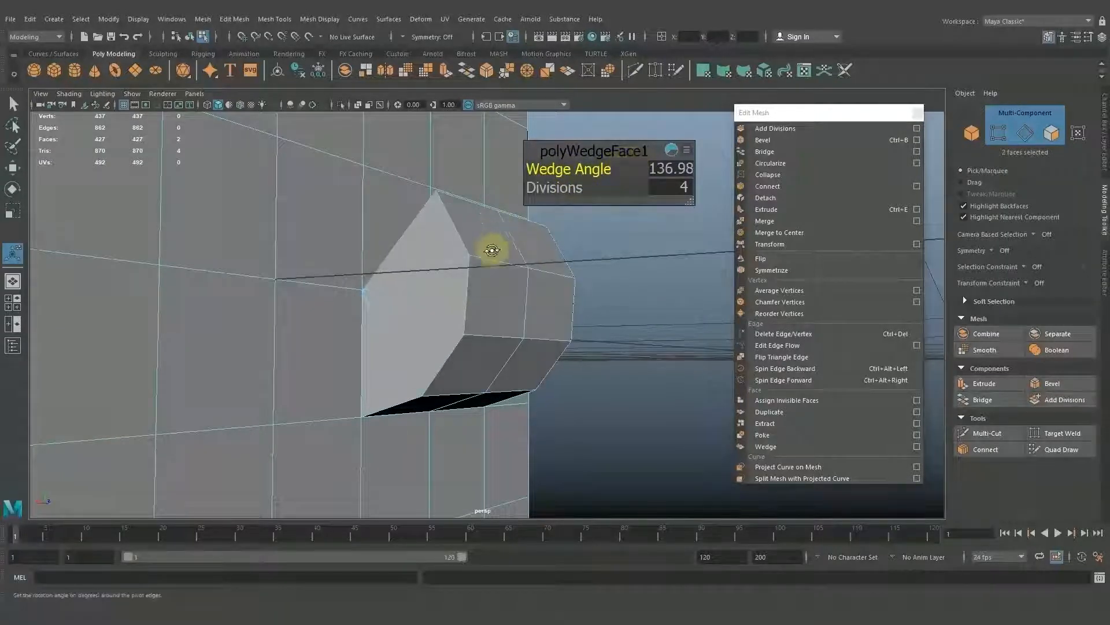
alt+drag(493, 248, 537, 243)
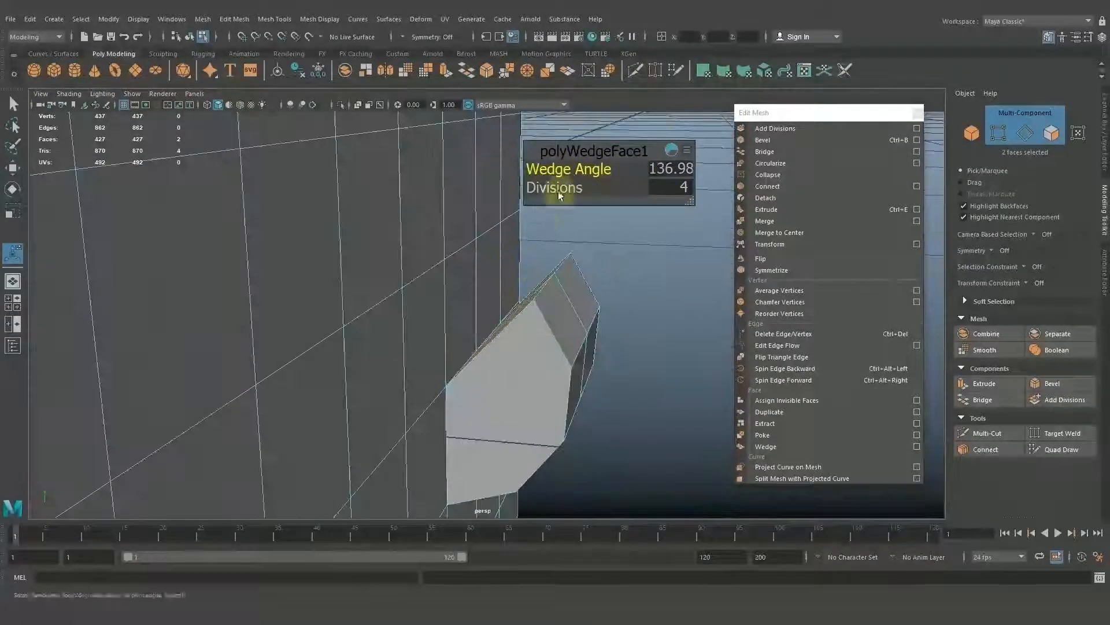
Set the wedge to 9 divisions and its Wedge Angle to 90.
drag(571, 173, 577, 231)
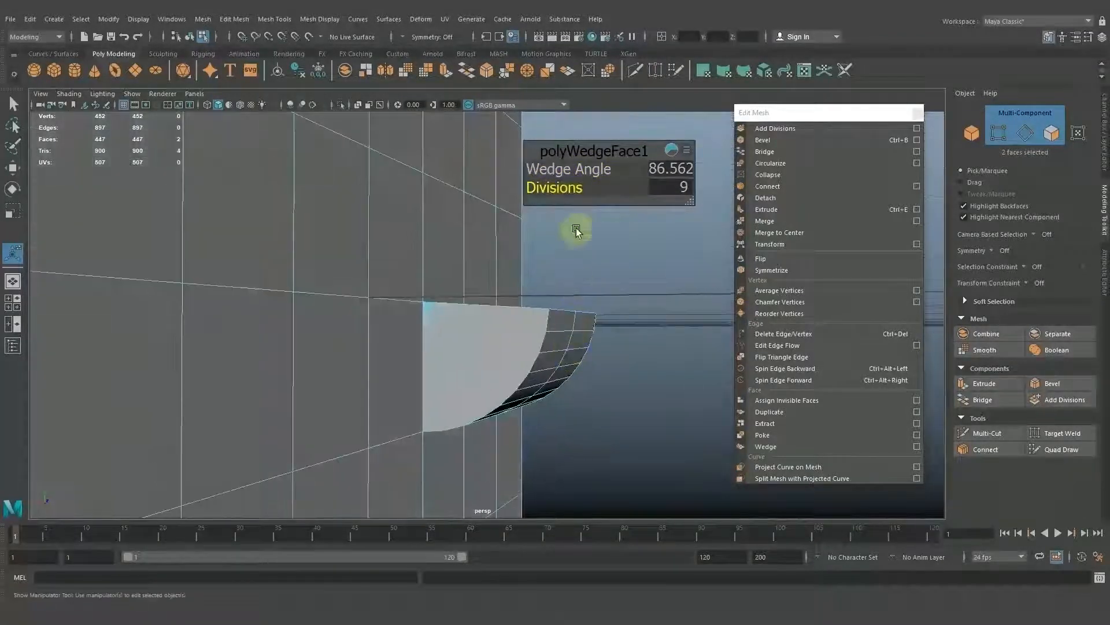
click(660, 176)
text(9)
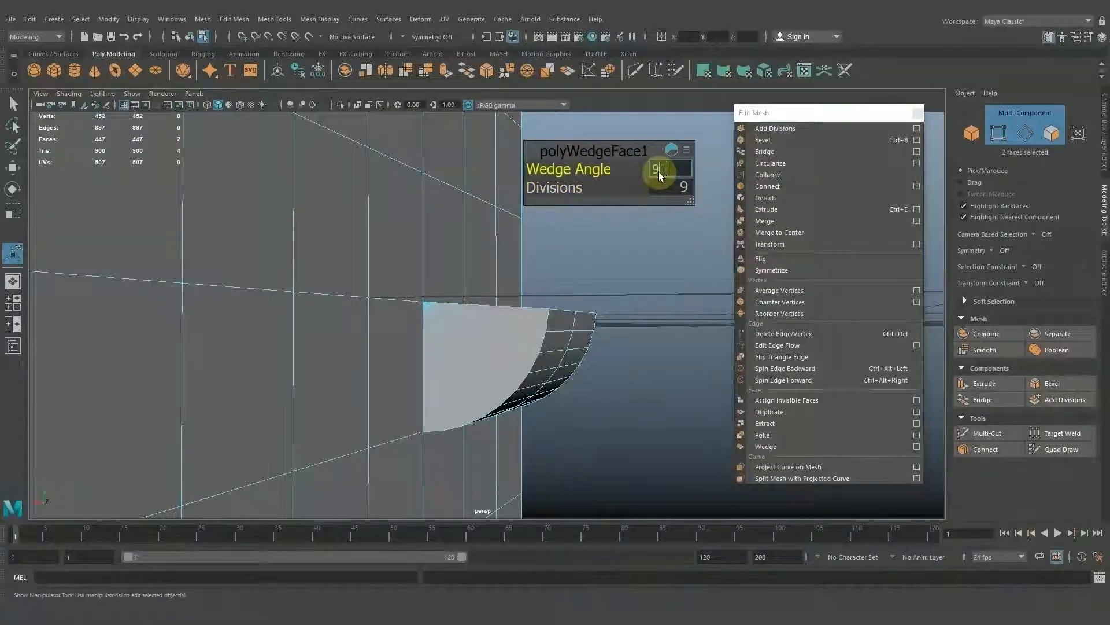
text(0)
key(Return)
Return to object mode, deselect the cube and examine the curved wedge from several angles.
alt+drag(595, 359, 477, 359)
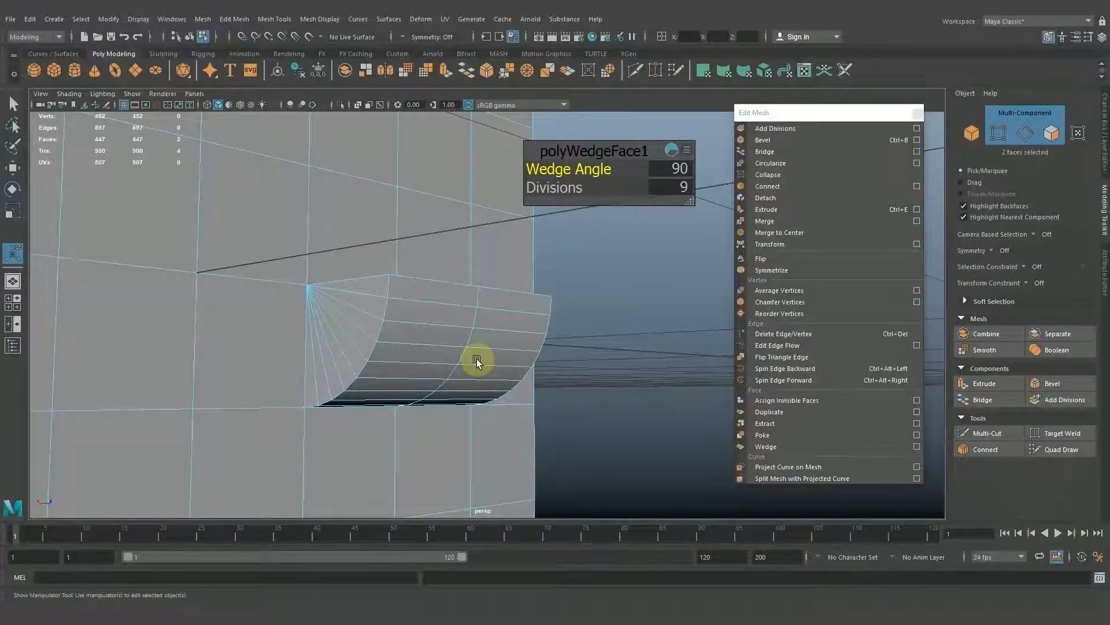
scroll(477, 358, down, 3)
right_drag(486, 310, 544, 279)
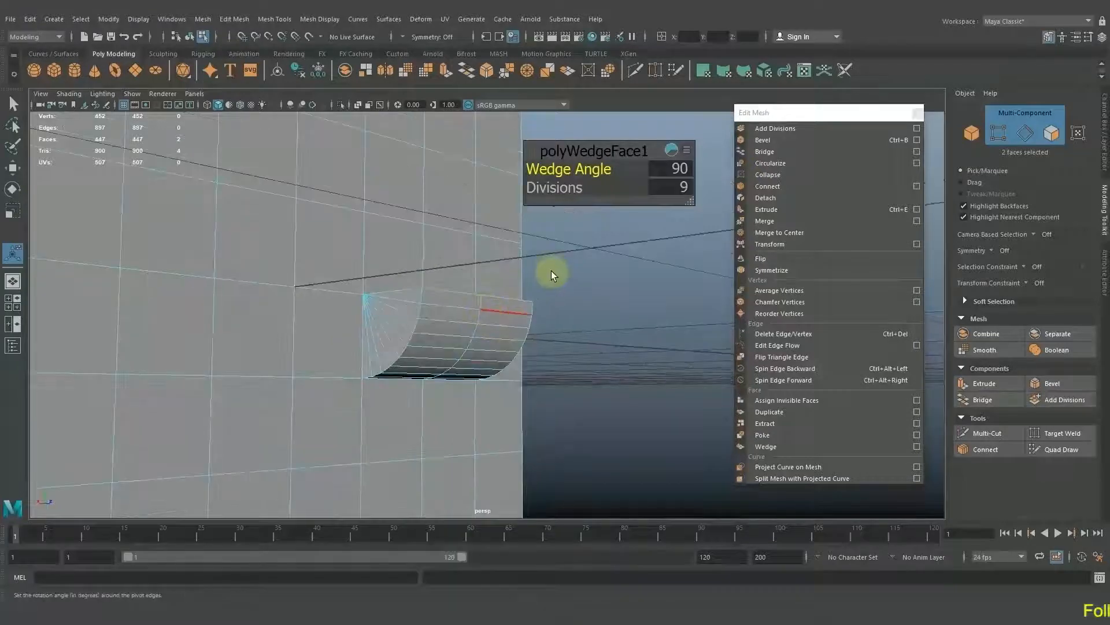
click(573, 284)
scroll(577, 288, down, 2)
alt+drag(577, 288, 570, 339)
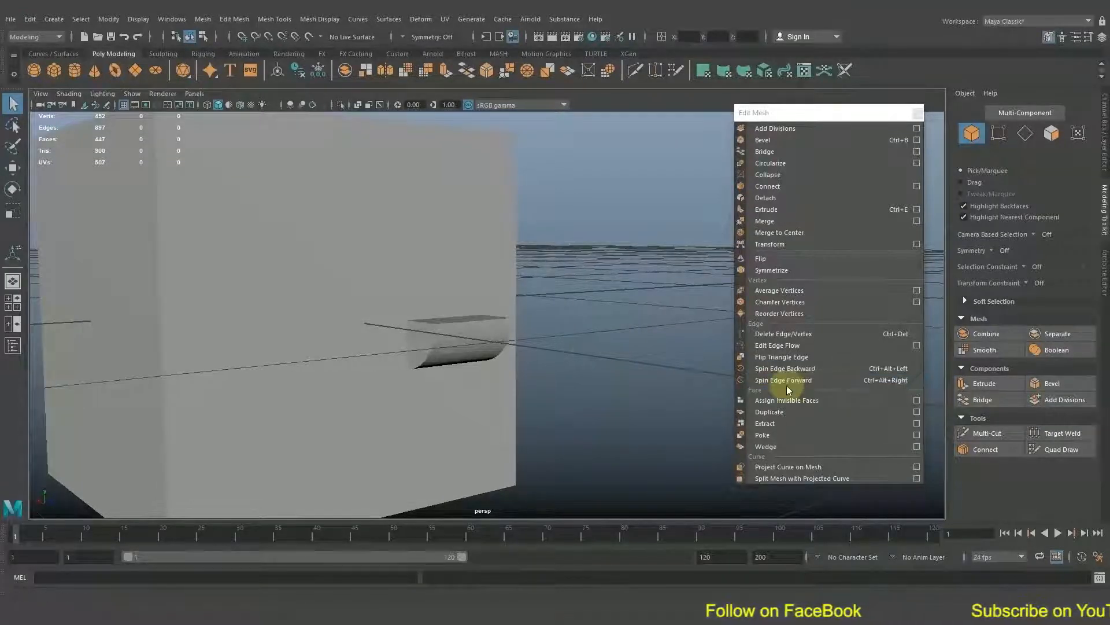
scroll(587, 355, down, 3)
alt+drag(602, 343, 610, 371)
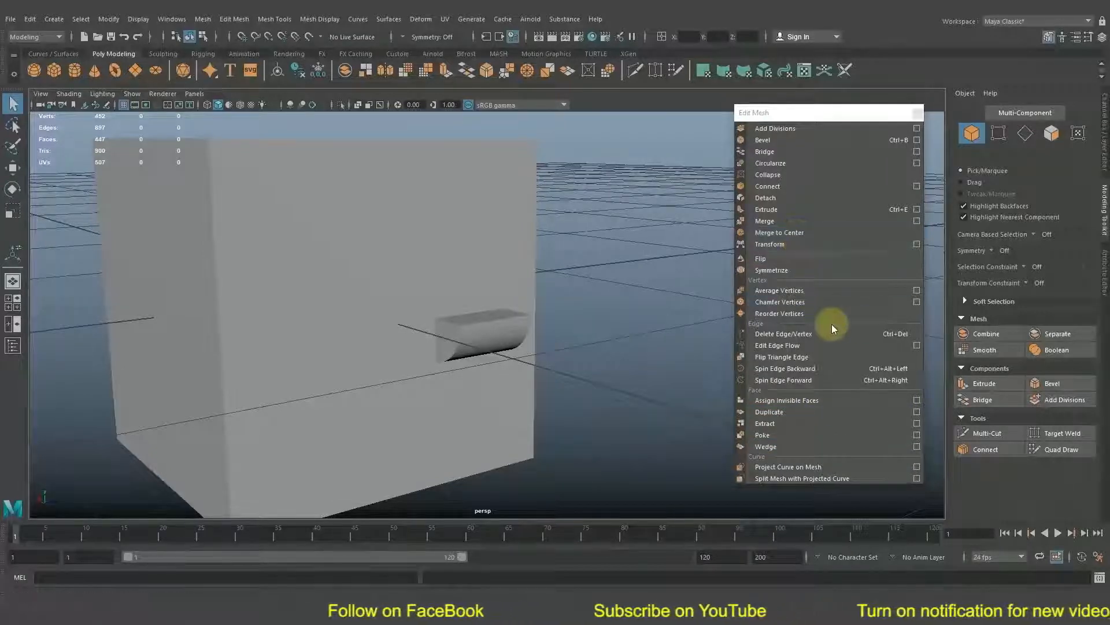
Activate the Move tool with the cube selected and clear the selection in object mode.
click(478, 321)
key(w)
right_drag(478, 321, 550, 263)
click(571, 263)
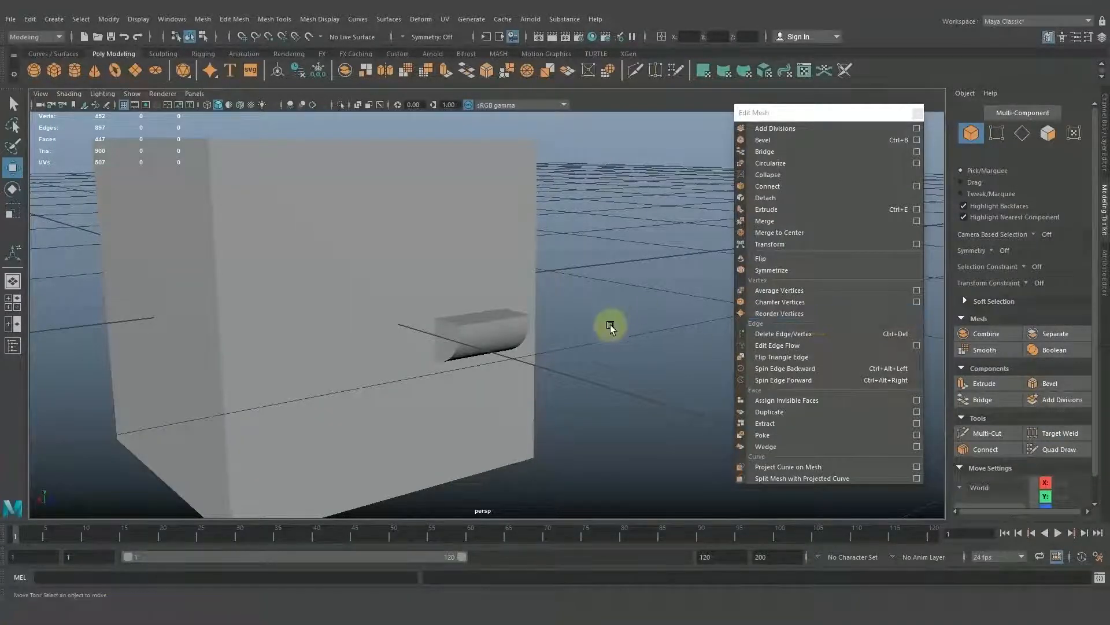
alt+drag(610, 324, 609, 338)
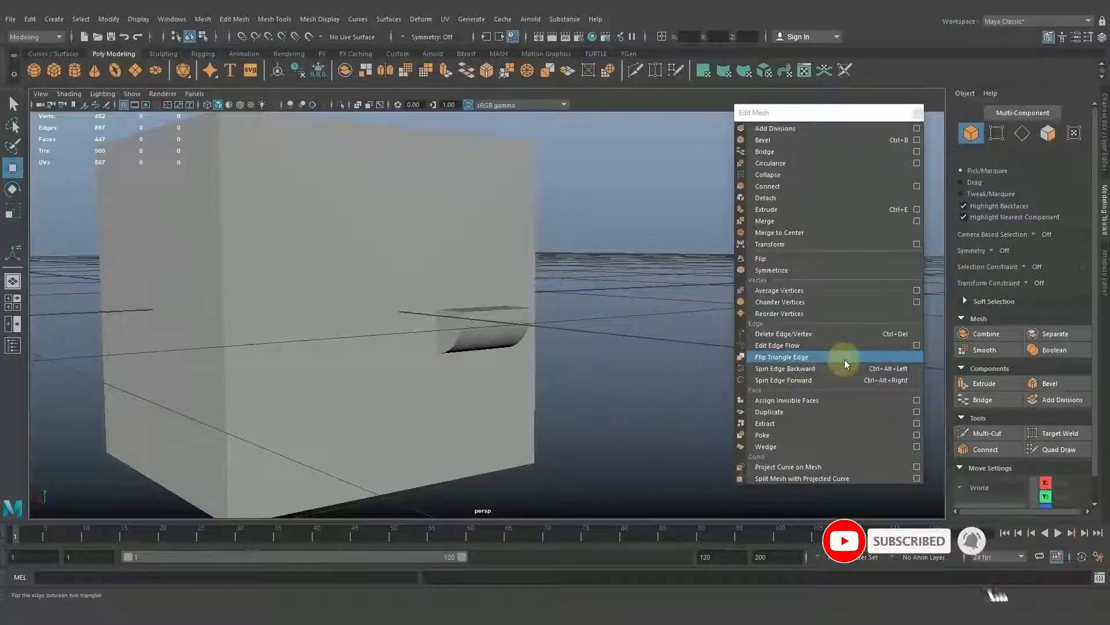
Select the cube to examine the wireframe around the wedge, and deselect it again.
alt+drag(619, 353, 638, 337)
click(496, 310)
right_click(516, 295)
right_drag(517, 305, 578, 274)
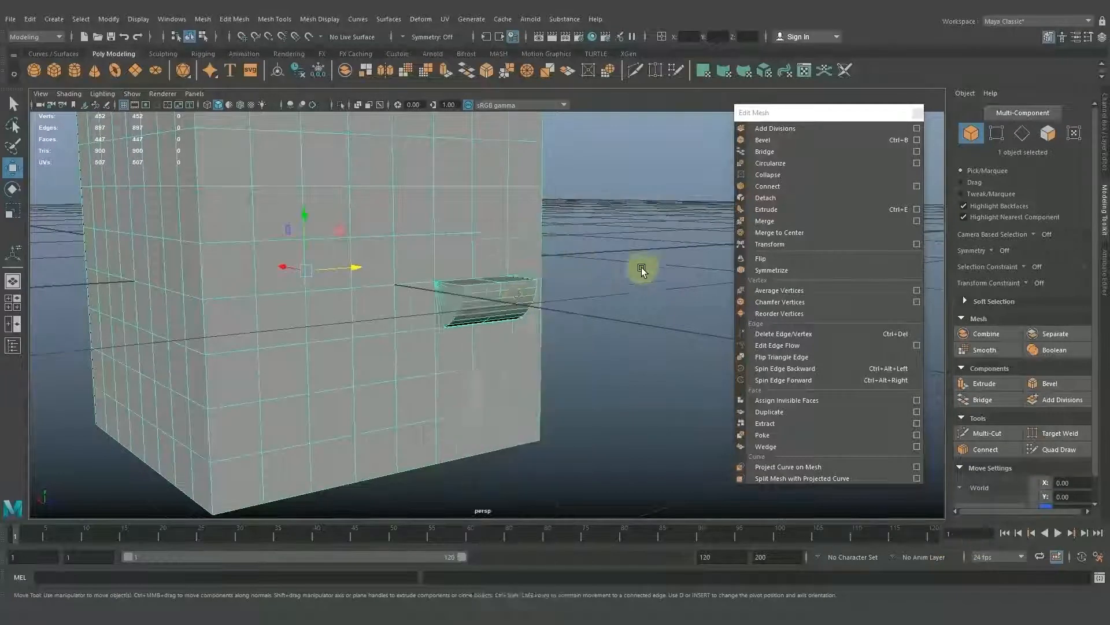
click(648, 279)
alt+middle_drag(647, 280, 632, 280)
alt+drag(633, 281, 661, 328)
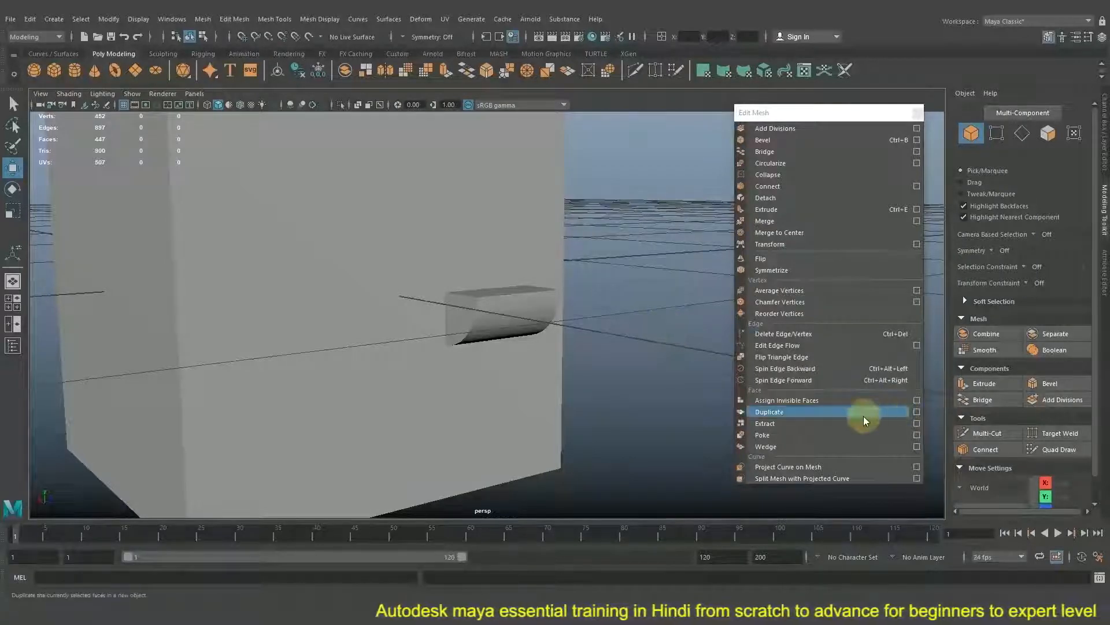
click(814, 411)
right_drag(516, 295, 577, 271)
click(634, 268)
Shift the floating Edit Mesh window slightly aside and close it.
click(808, 118)
drag(808, 117, 796, 118)
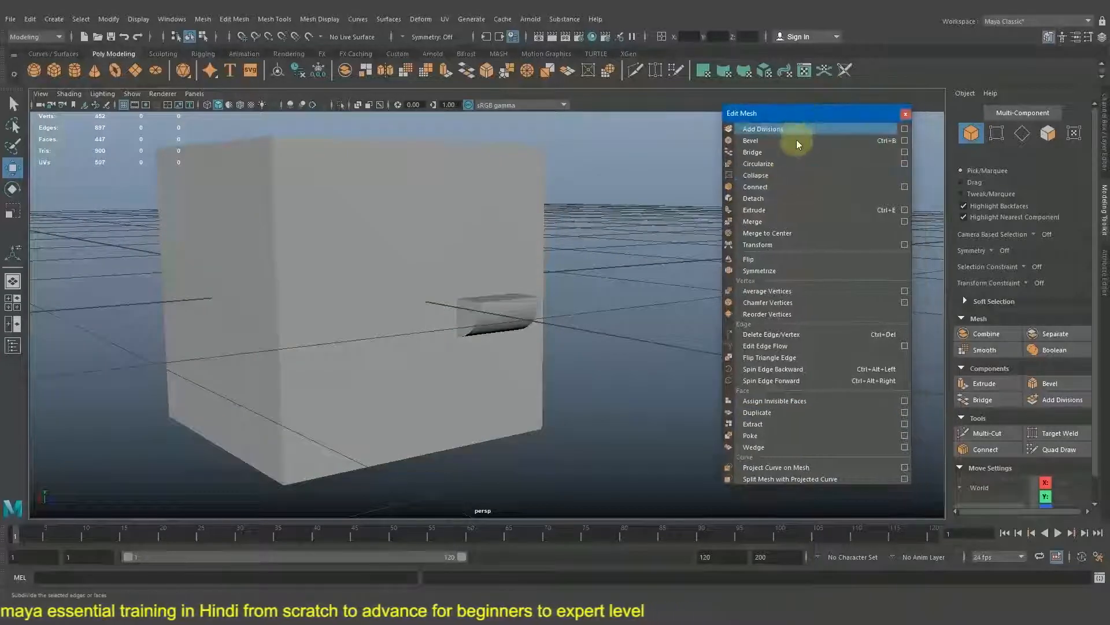
click(831, 301)
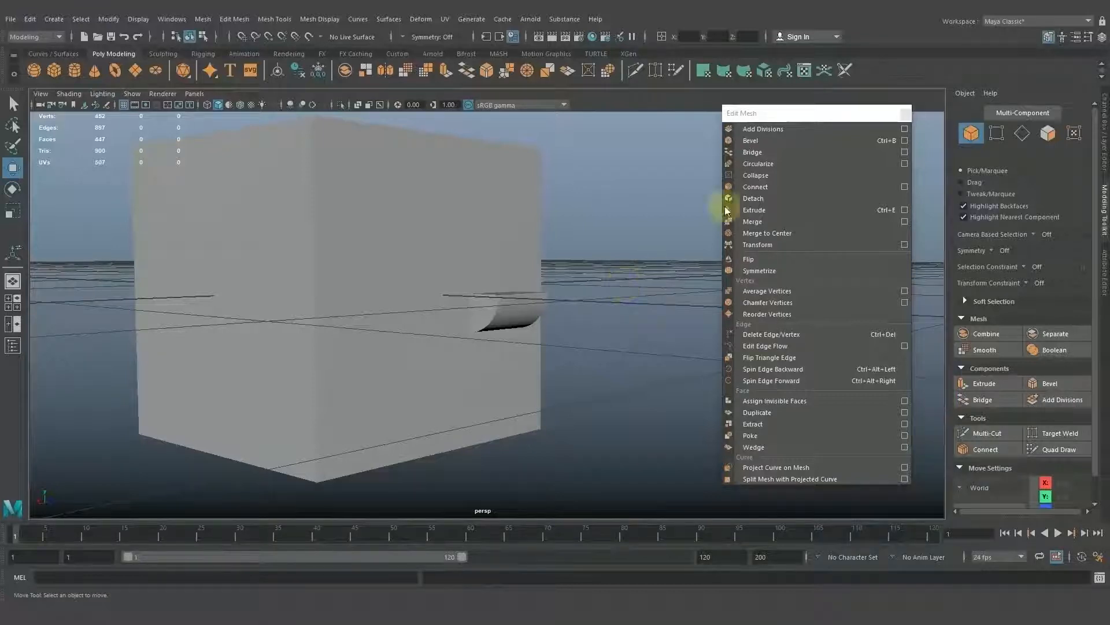
click(902, 115)
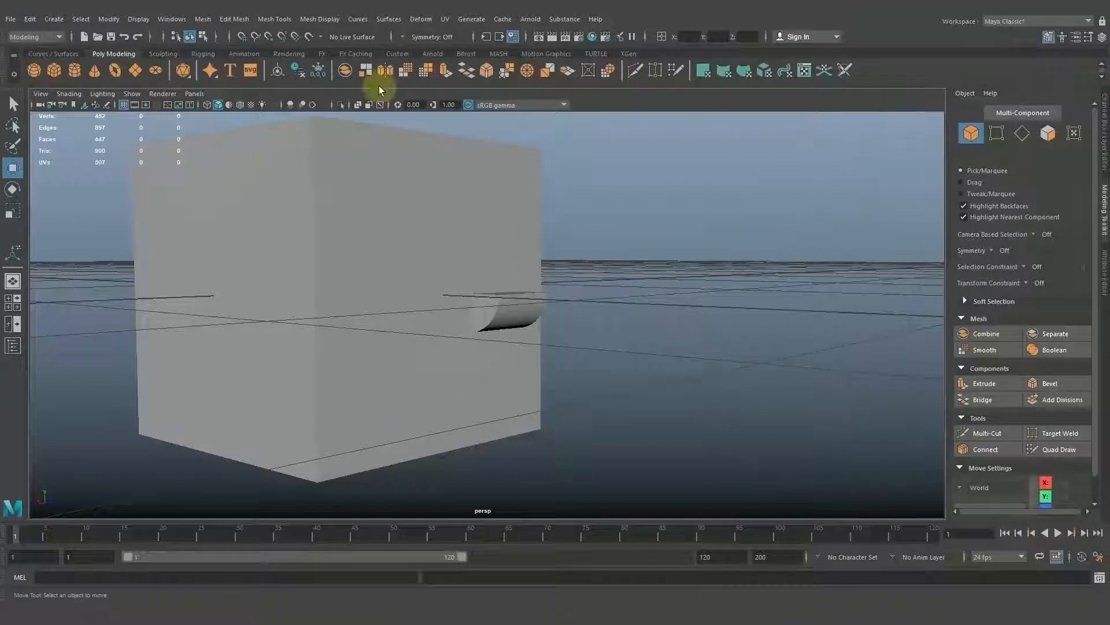